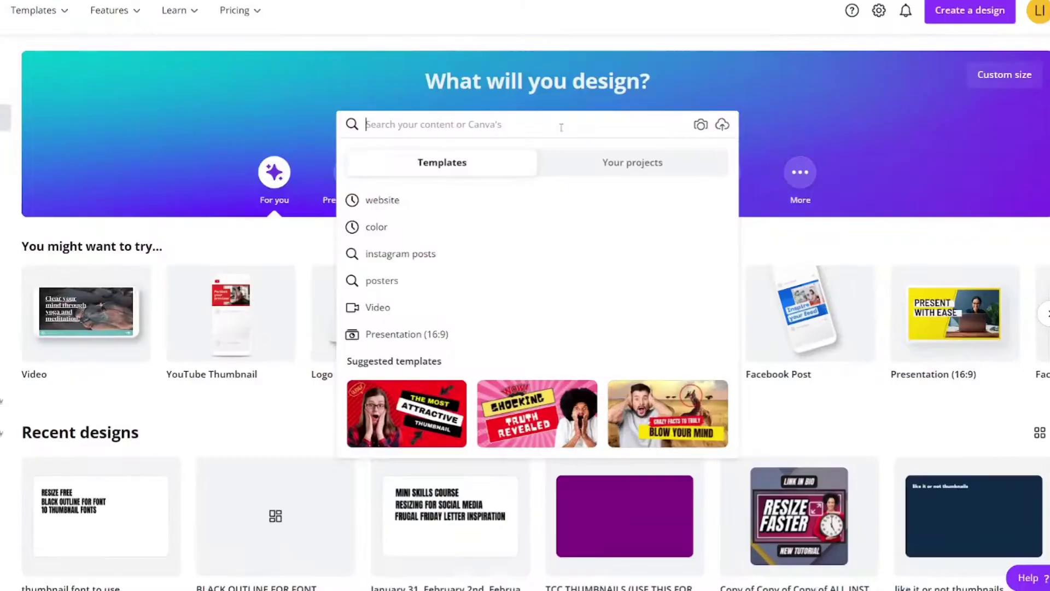
Step: Search 'youtube thumb' and start a blank 1280 × 720 px YouTube Thumbnail design
text(youtube)
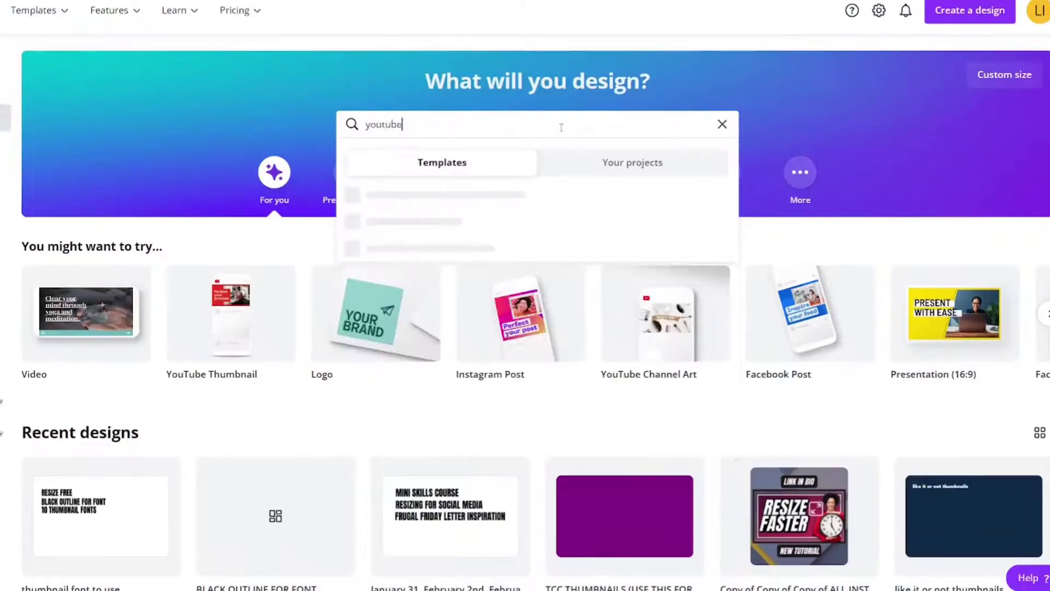
text( th)
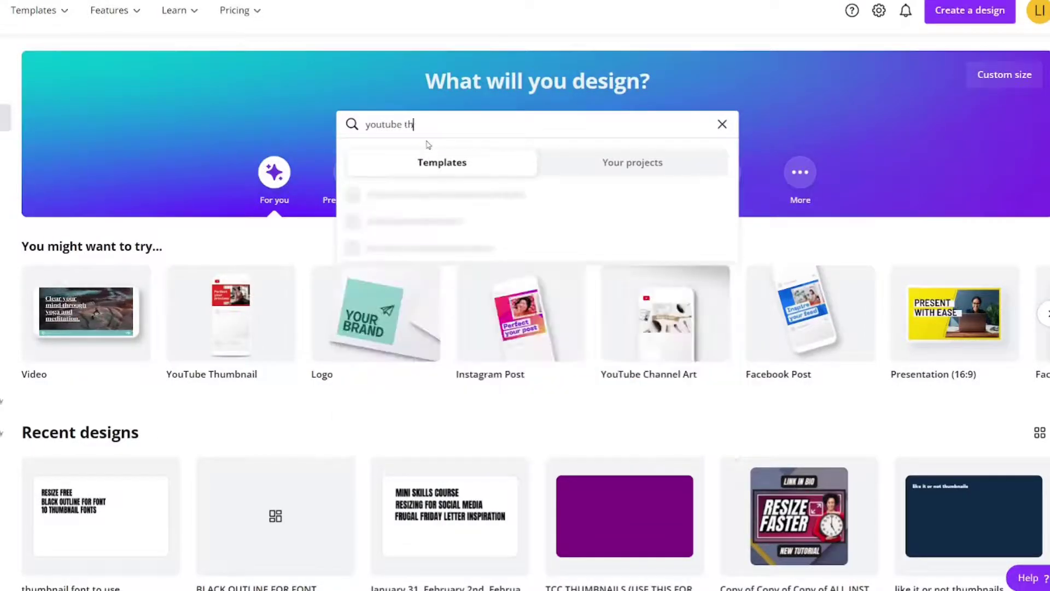
text(umb)
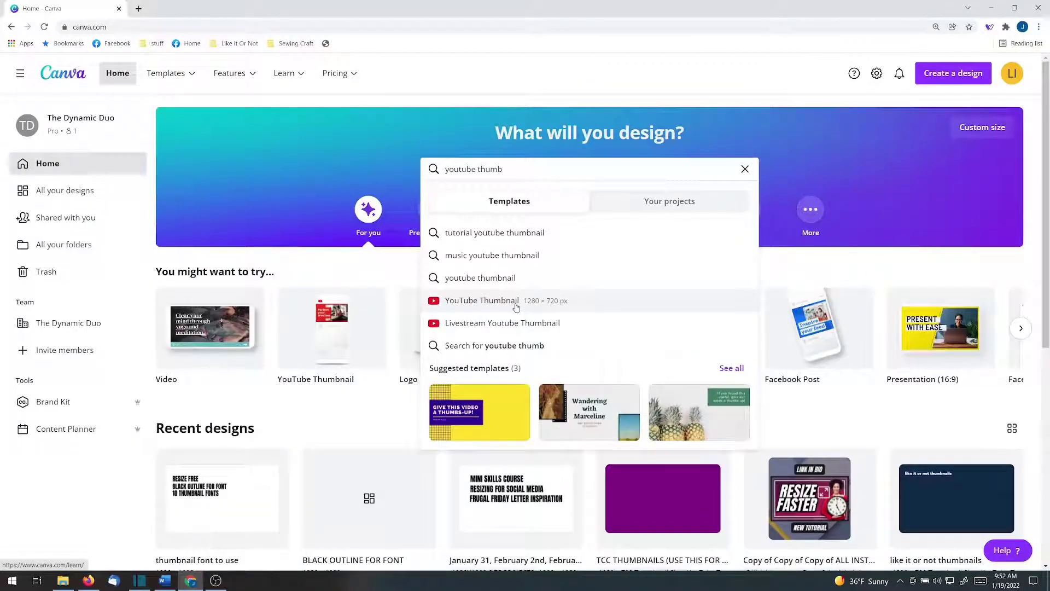
click(458, 289)
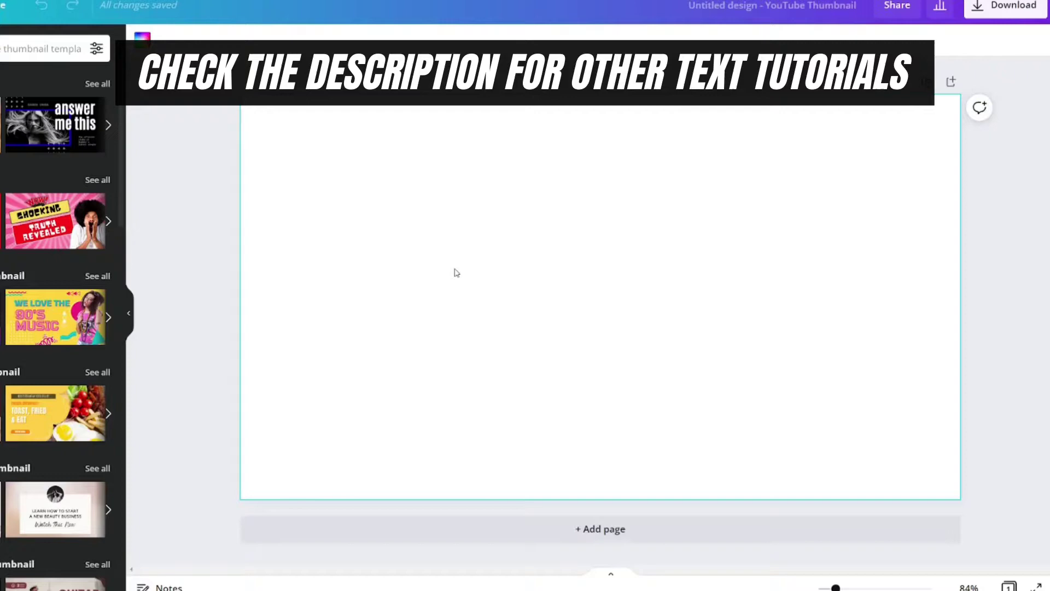
Step: Add a heading reading 'TEXT', enlarge it to size 212 and place it top-left
key(t)
key(Escape)
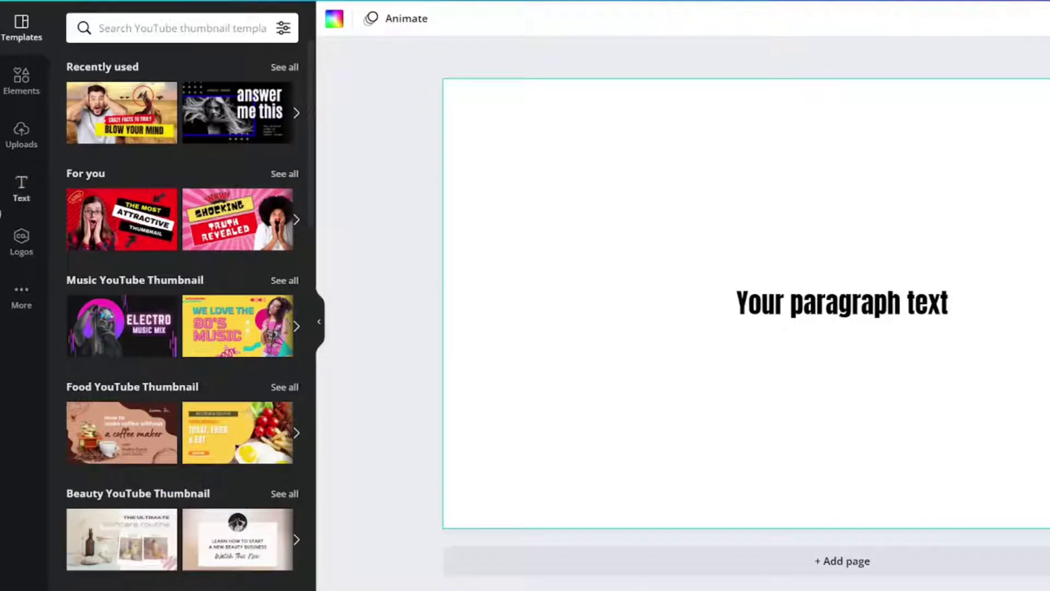
click(20, 195)
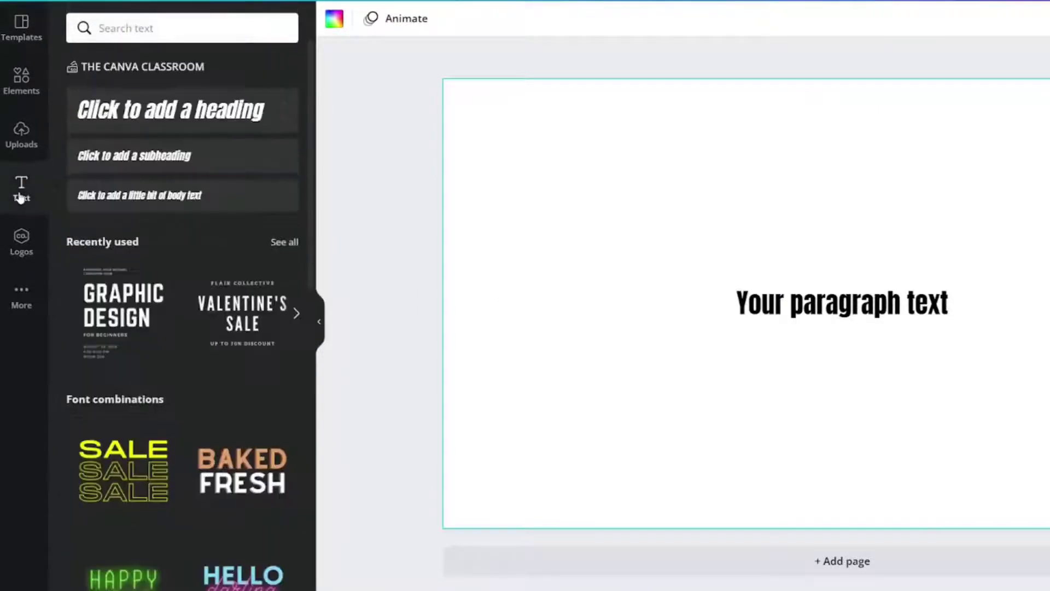
click(184, 112)
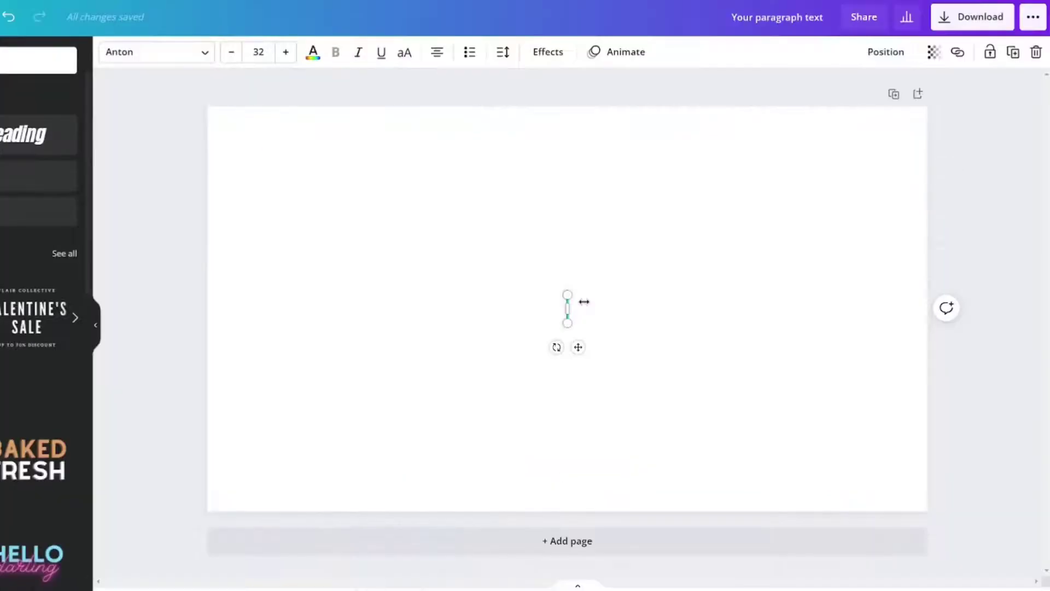
text(TEXT)
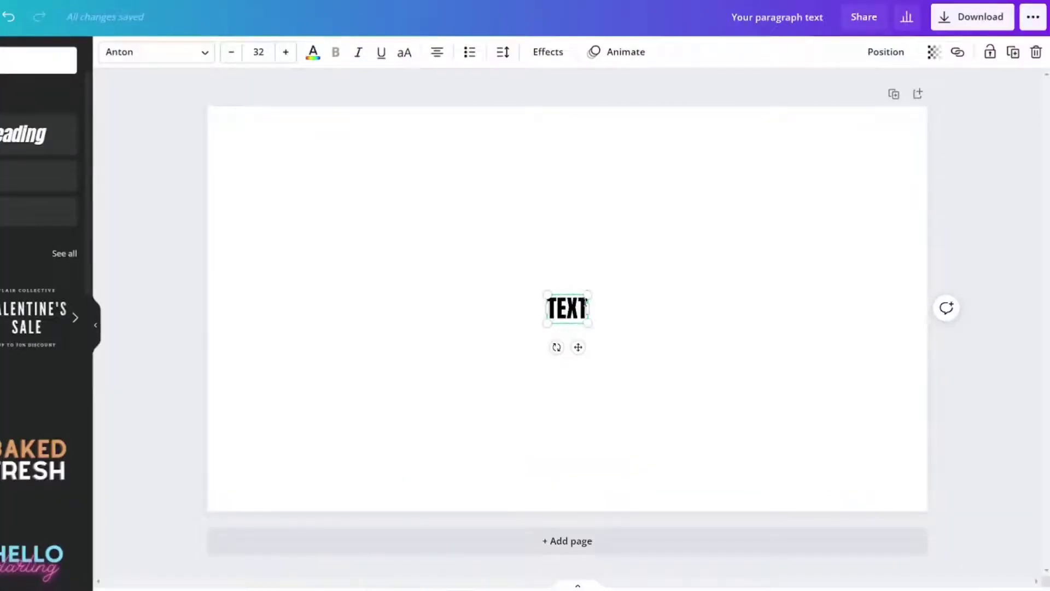
drag(547, 323, 317, 480)
click(697, 360)
drag(506, 386, 523, 246)
Step: Duplicate the TEXT box below the original and retype the copy as 'EFFECT'
click(1014, 51)
drag(452, 331, 457, 516)
double_click(457, 437)
text(EFFECT)
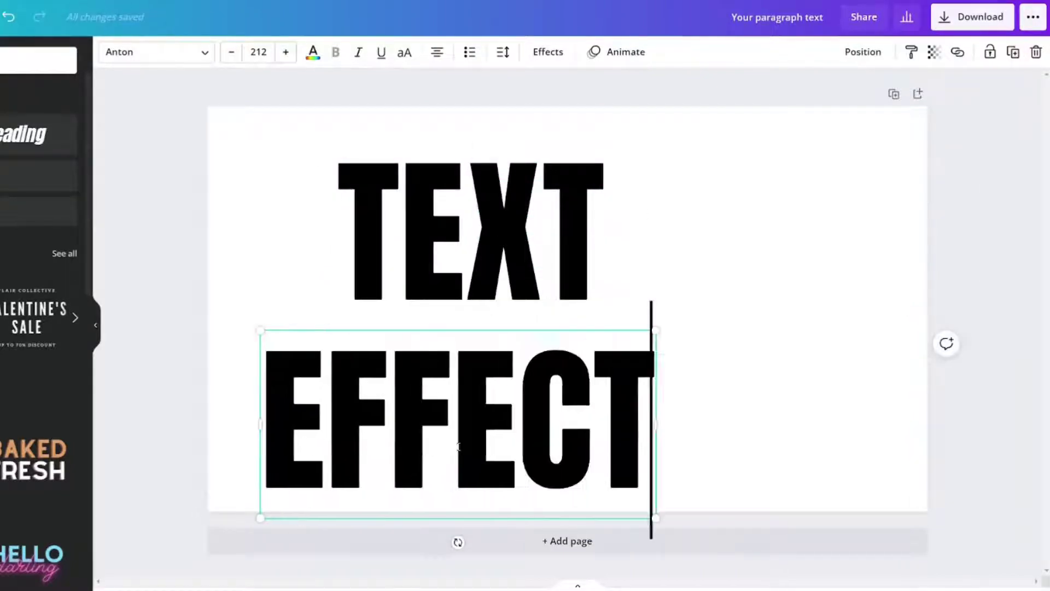
click(771, 257)
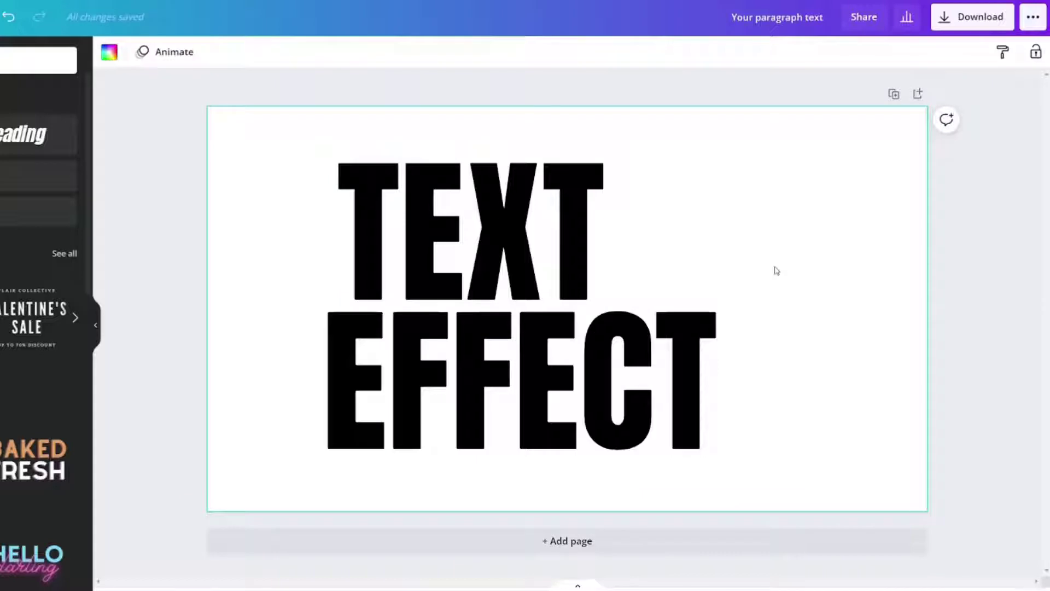
Step: Make both the TEXT and EFFECT words italic
click(513, 238)
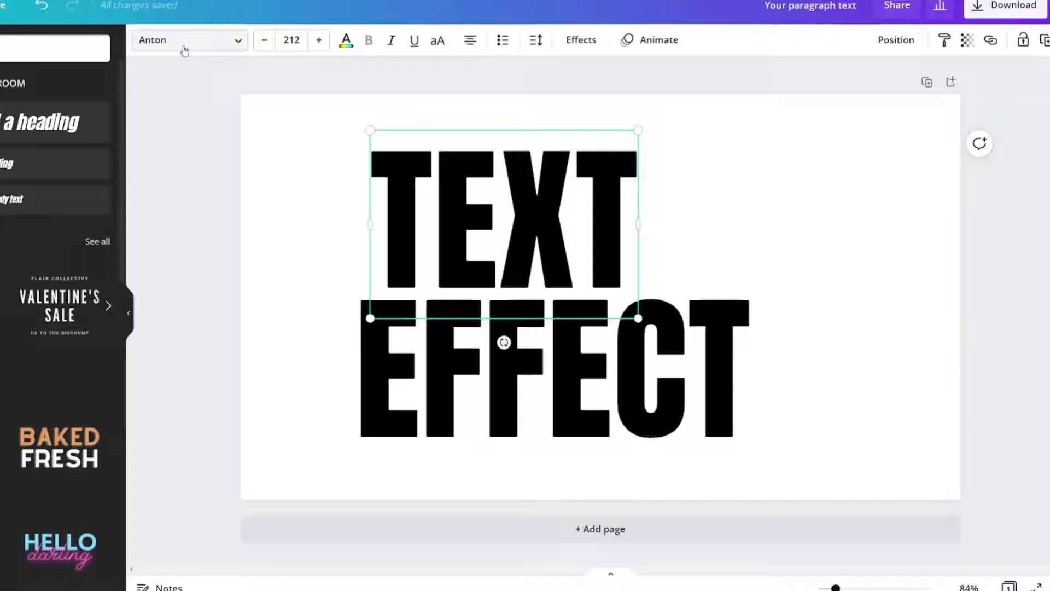
double_click(462, 216)
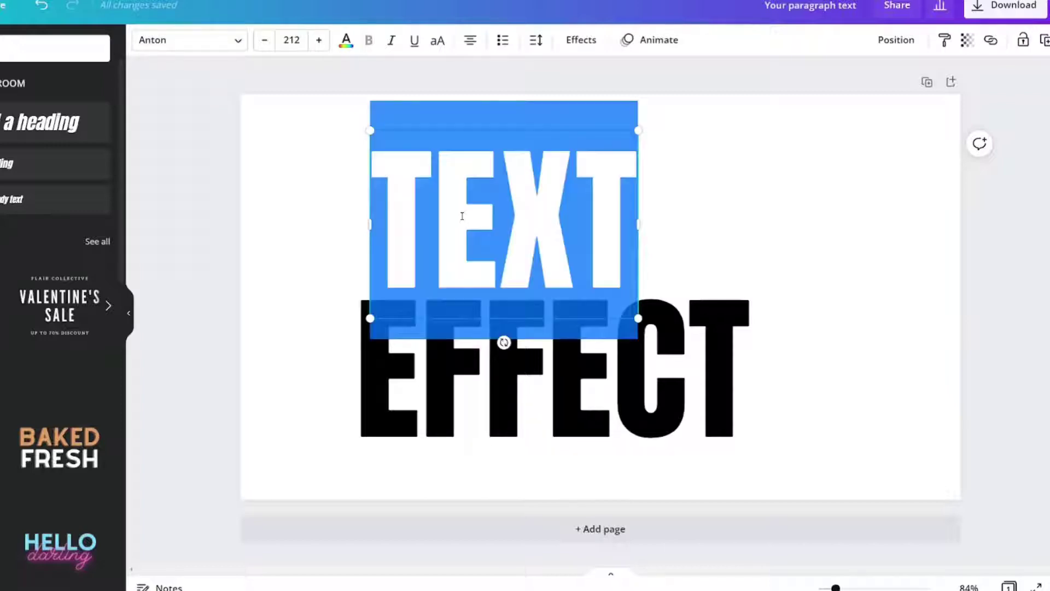
click(392, 41)
click(664, 146)
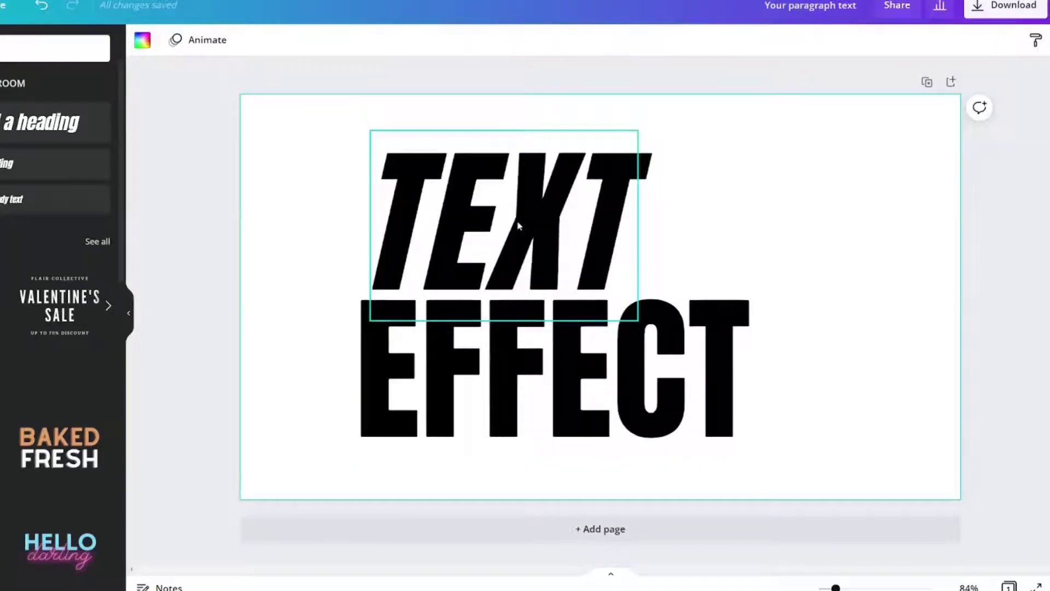
click(526, 393)
key(ctrl+i)
Step: Shift both words left together and bring up the download options
drag(297, 166, 630, 398)
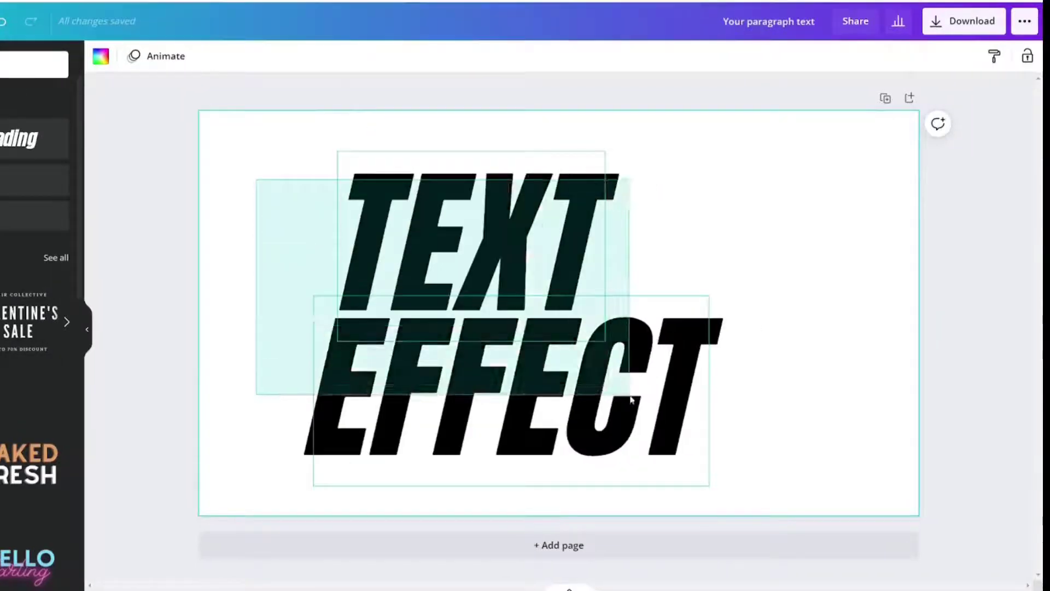
drag(630, 398, 595, 406)
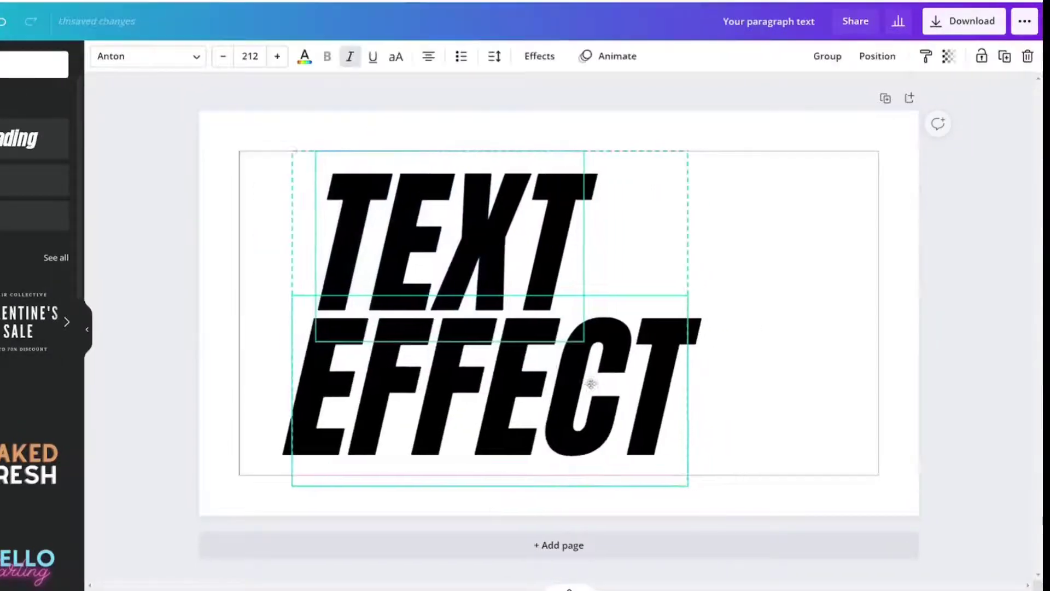
click(808, 328)
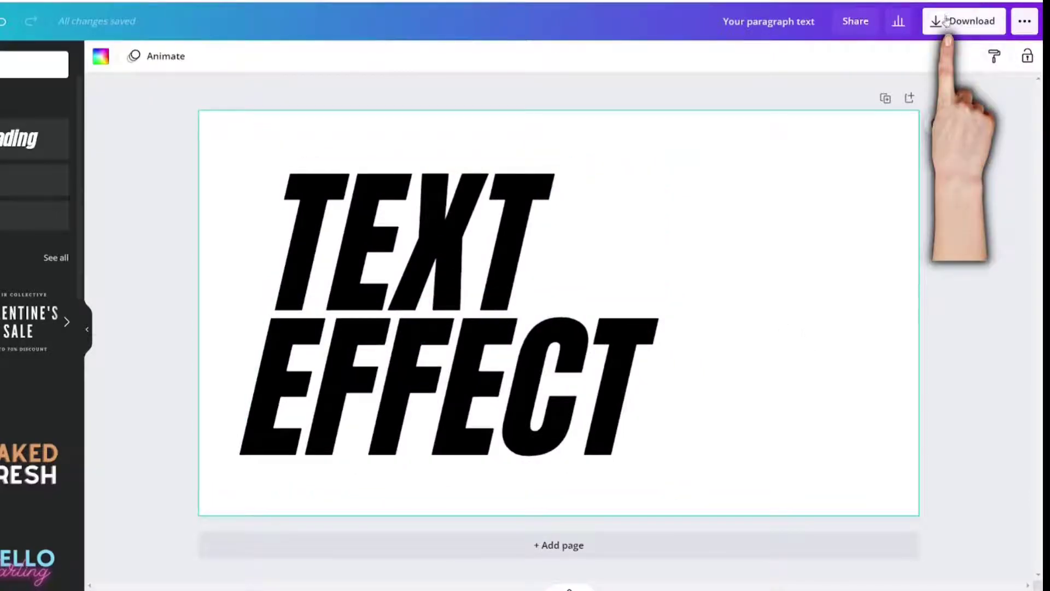
click(946, 21)
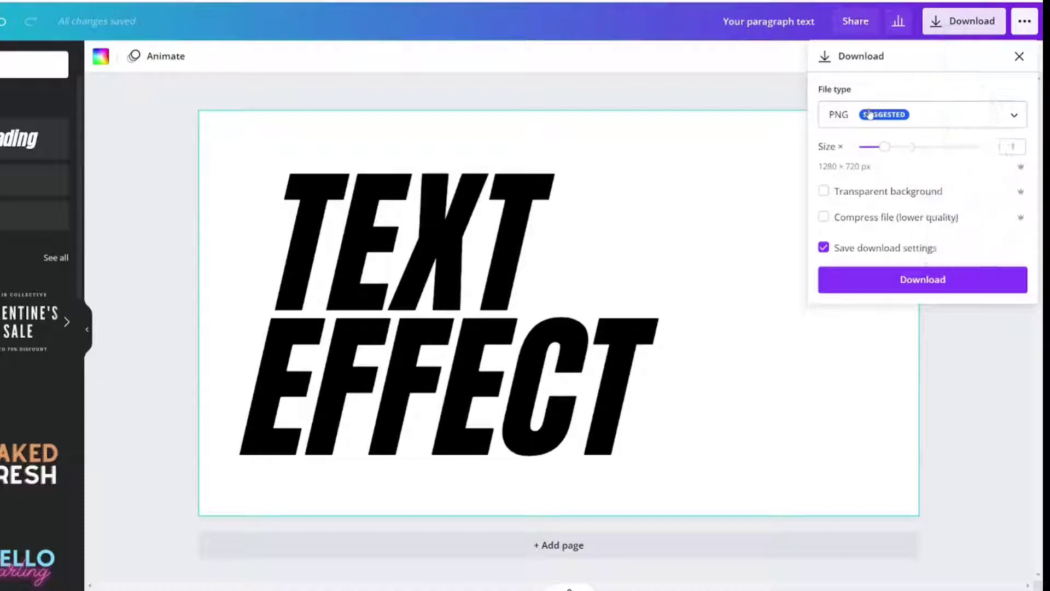
Step: Turn on Transparent background and download the design as a PNG
click(823, 191)
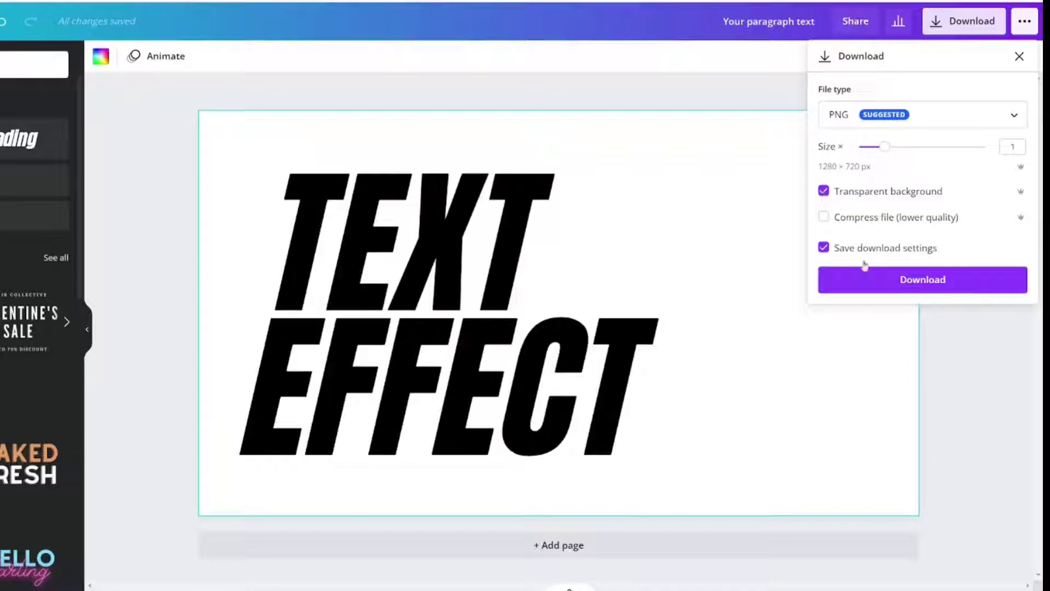
click(870, 281)
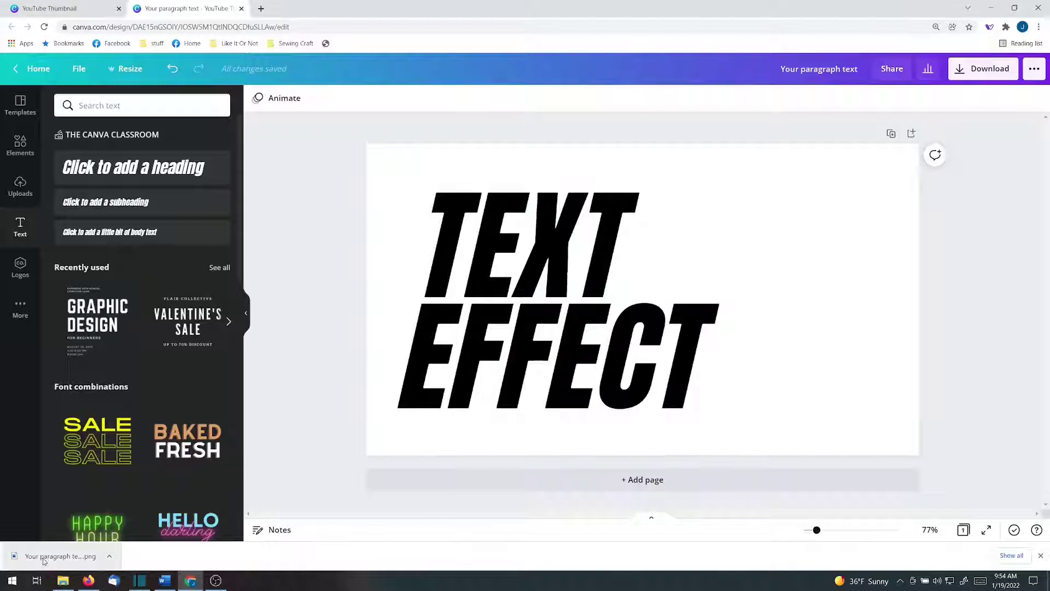
Step: Drop the downloaded PNG onto the page, bring it to front, and move it upper right
drag(37, 560, 756, 246)
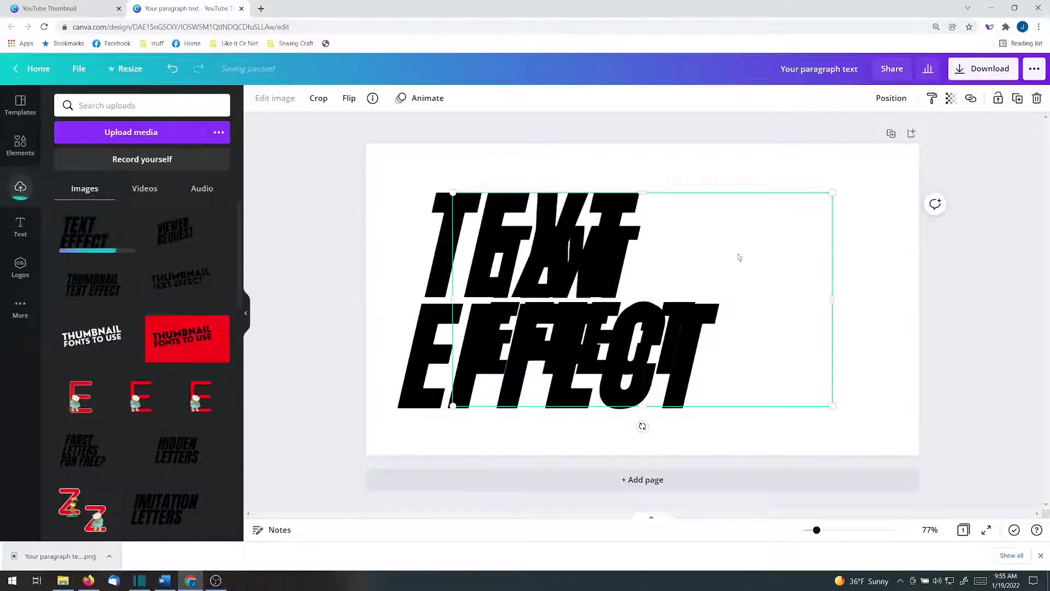
right_click(757, 248)
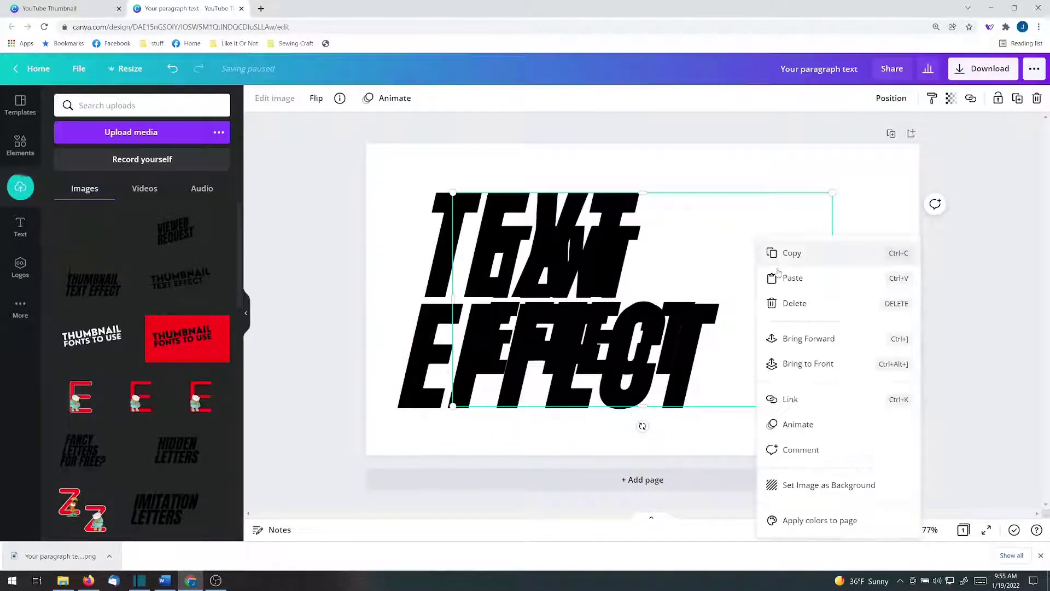
click(818, 364)
drag(733, 276, 910, 212)
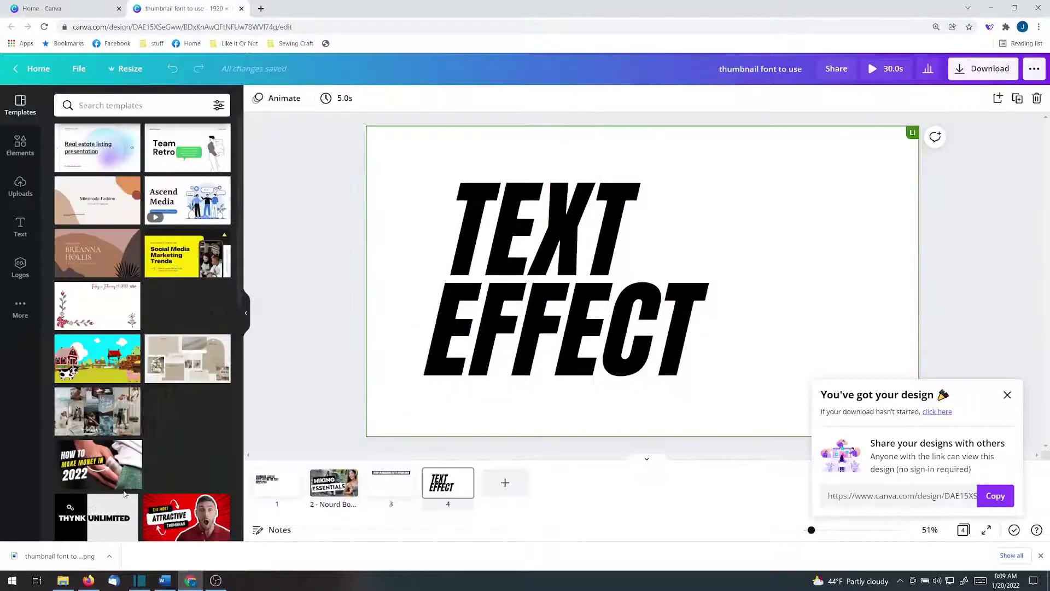
Step: Preview the downloaded PNG, return to Canva, and bring up the Upload media file picker
click(55, 557)
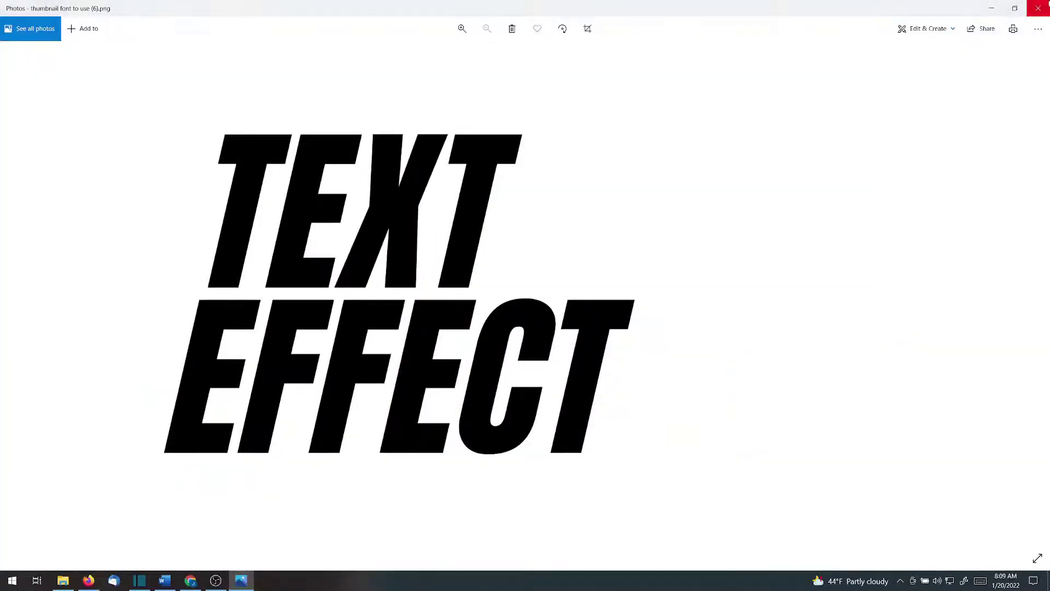
click(1038, 8)
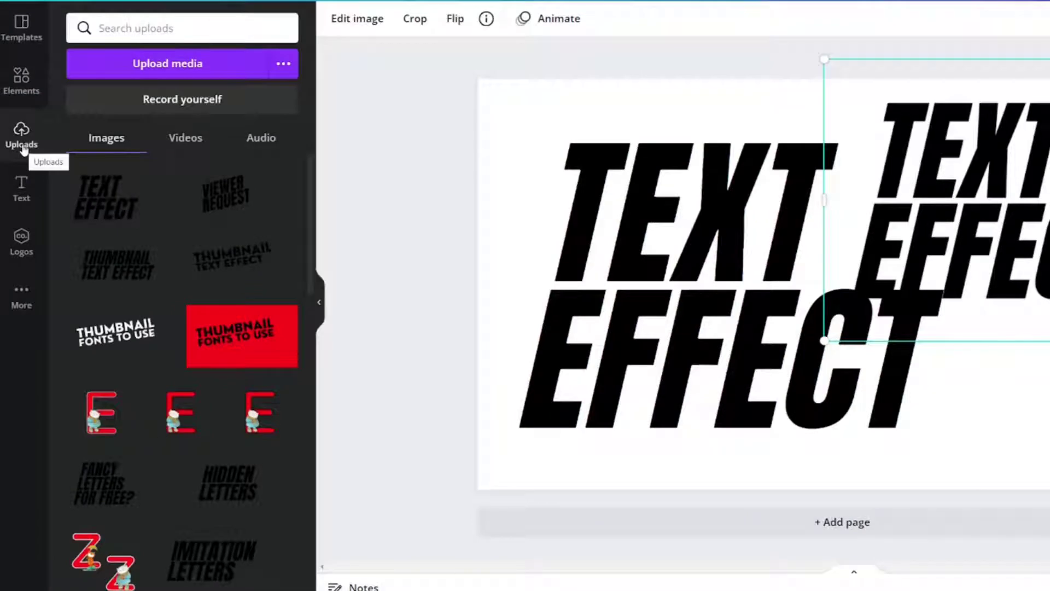
click(183, 70)
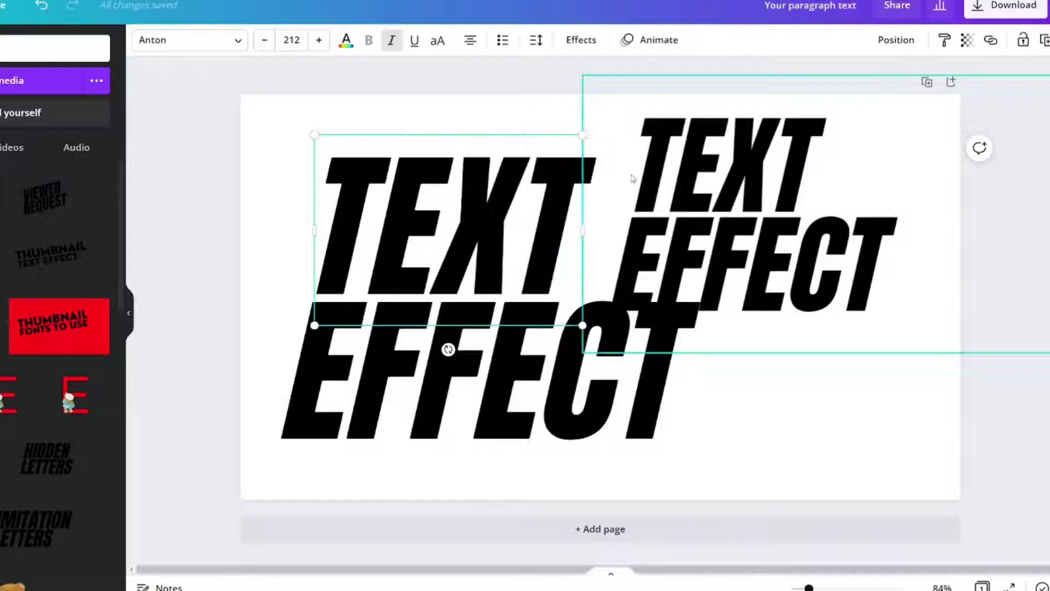
Step: Select the uploaded TEXT EFFECT picture and bring up its image editing options
click(733, 153)
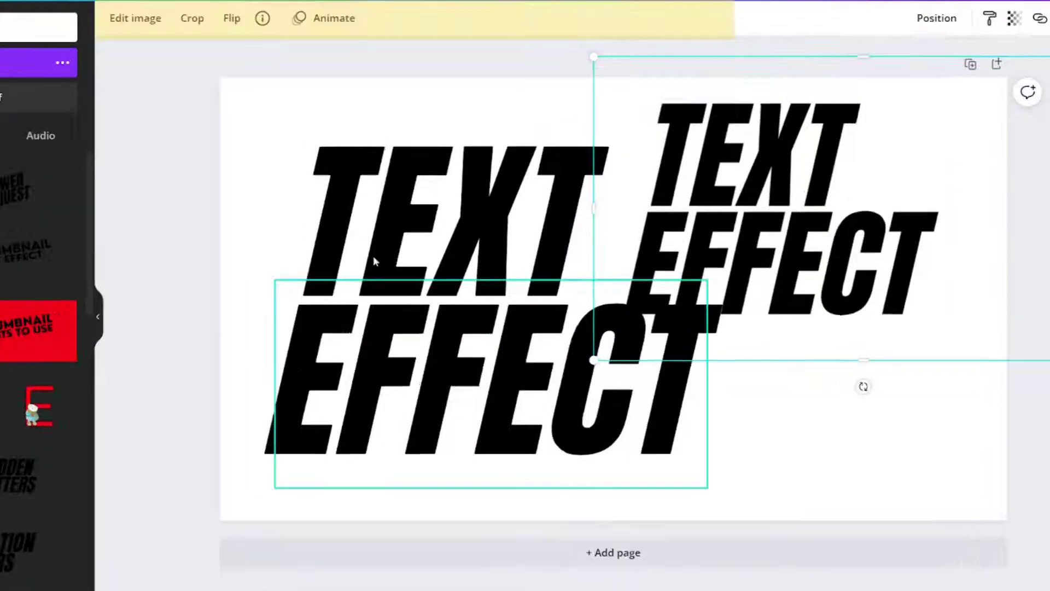
click(484, 208)
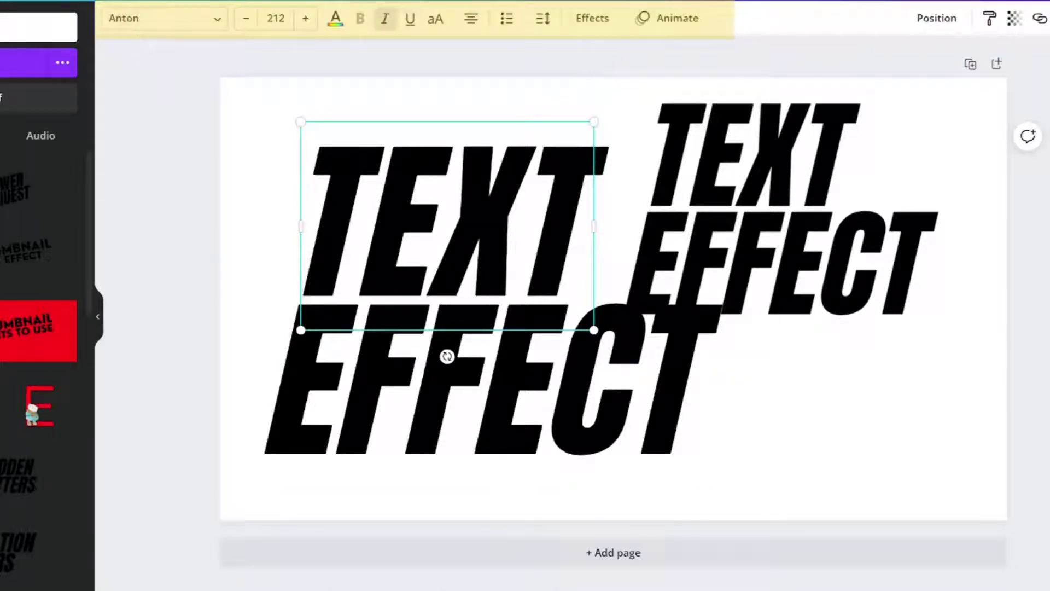
click(717, 97)
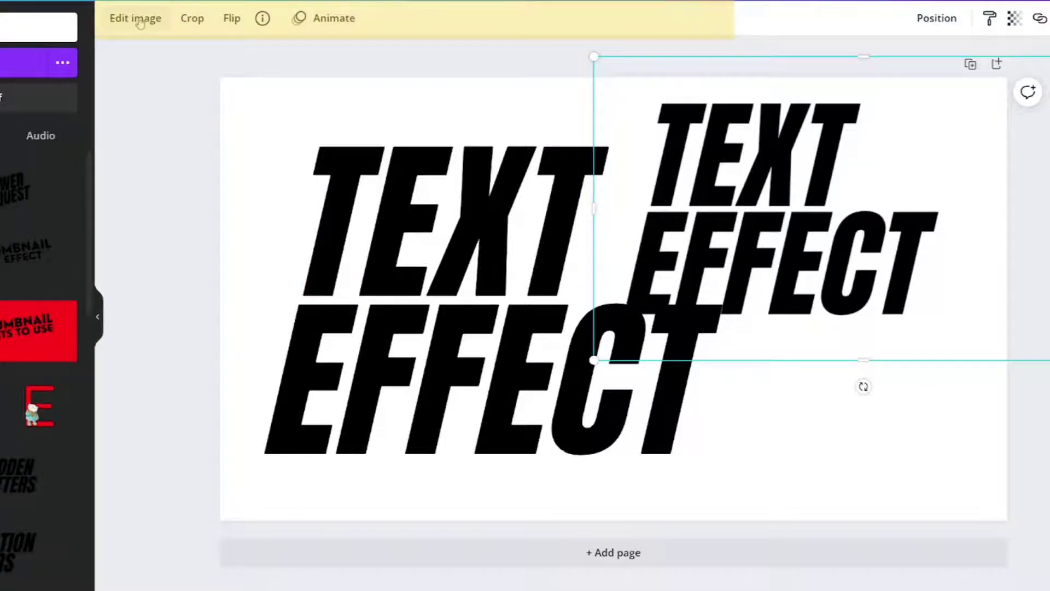
click(141, 22)
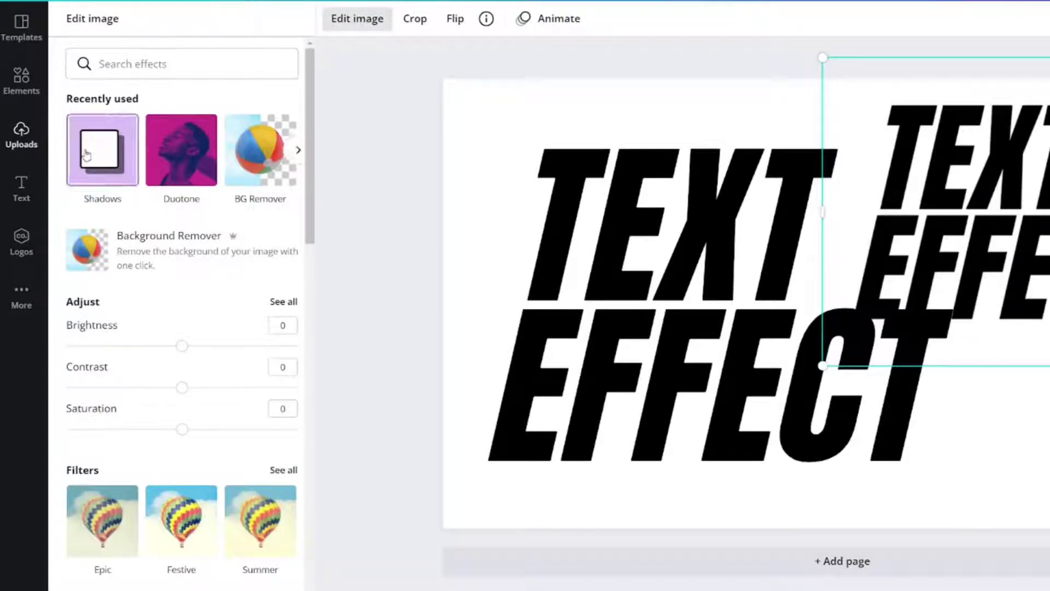
Step: Search effects for 'SHADOW', apply the Glow shadow, and show its settings
click(131, 66)
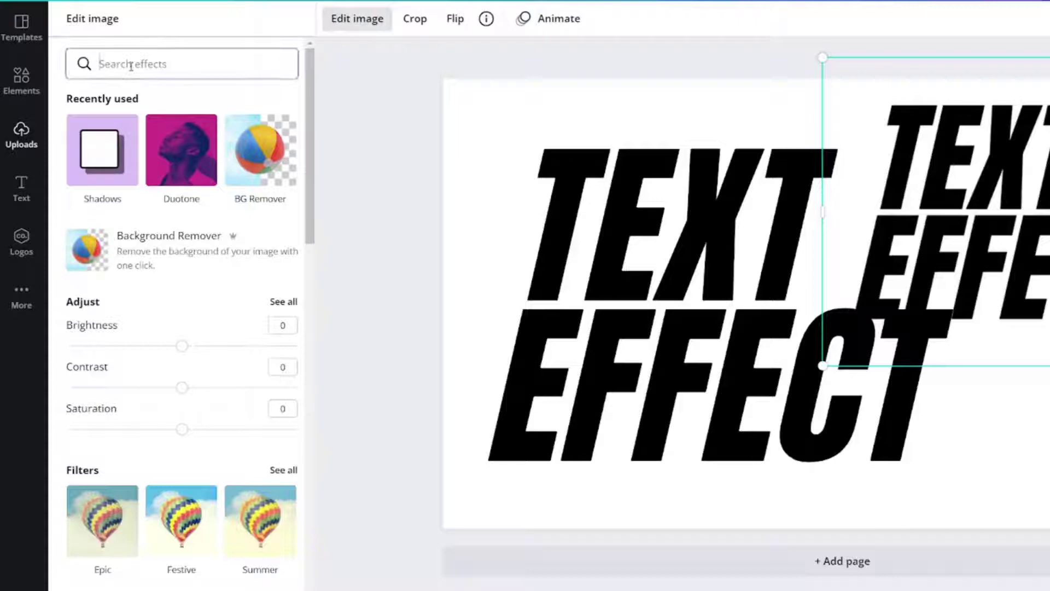
text(SHADOW)
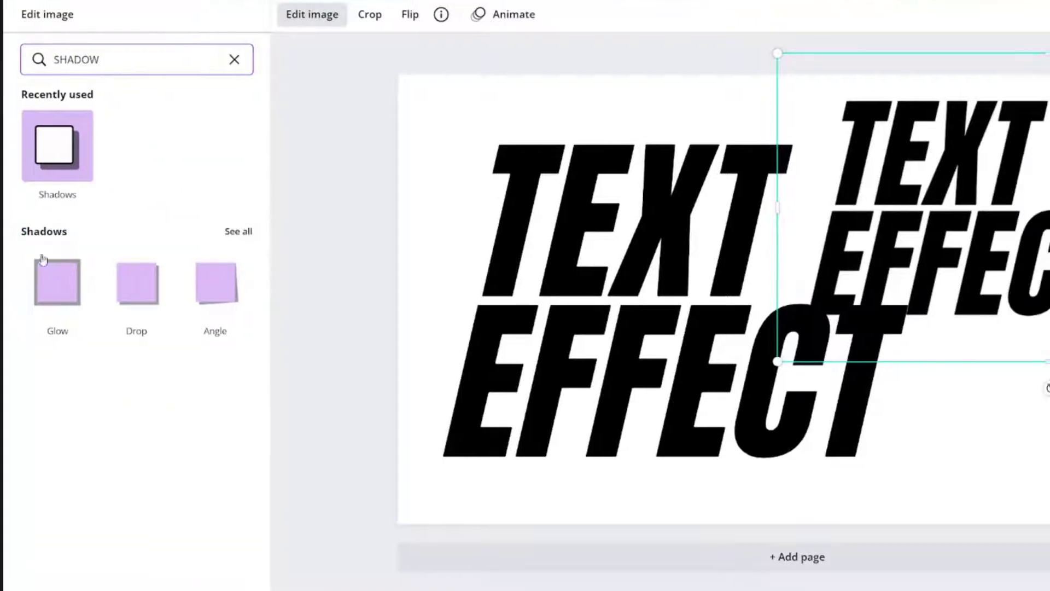
click(60, 279)
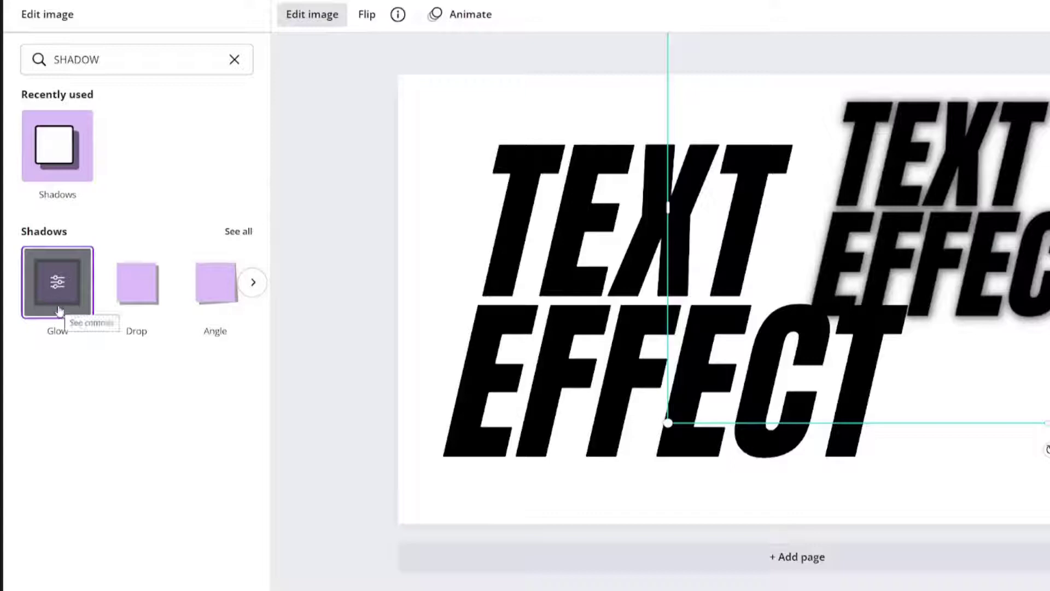
click(59, 288)
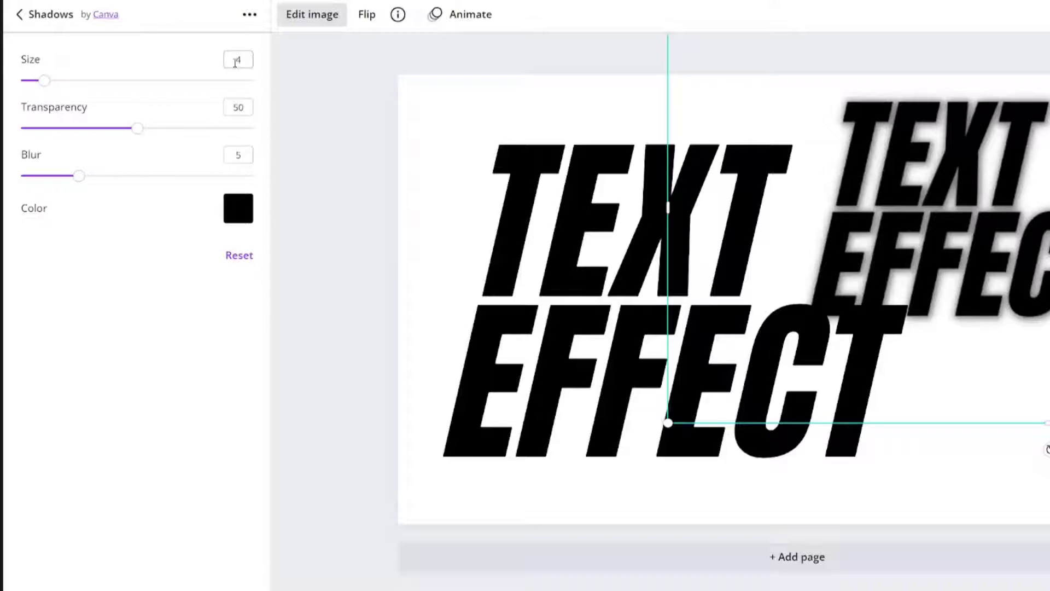
Step: Set the Glow shadow to size 15, transparency 100, blur 0 and apply it
drag(235, 64, 274, 61)
text(15)
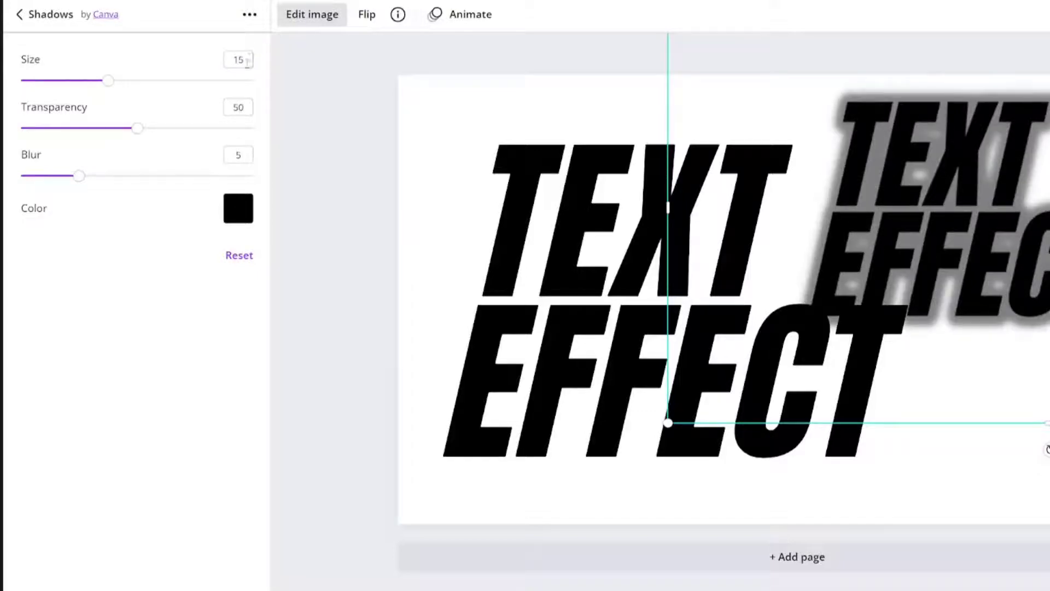
drag(244, 107, 274, 109)
text(100)
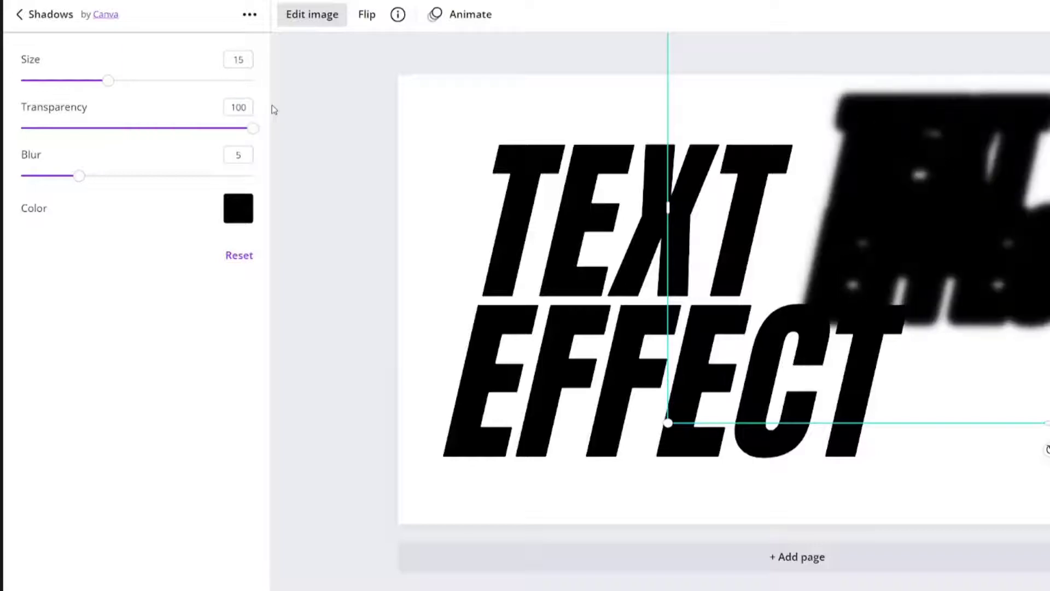
drag(232, 157, 274, 151)
text(0)
key(Return)
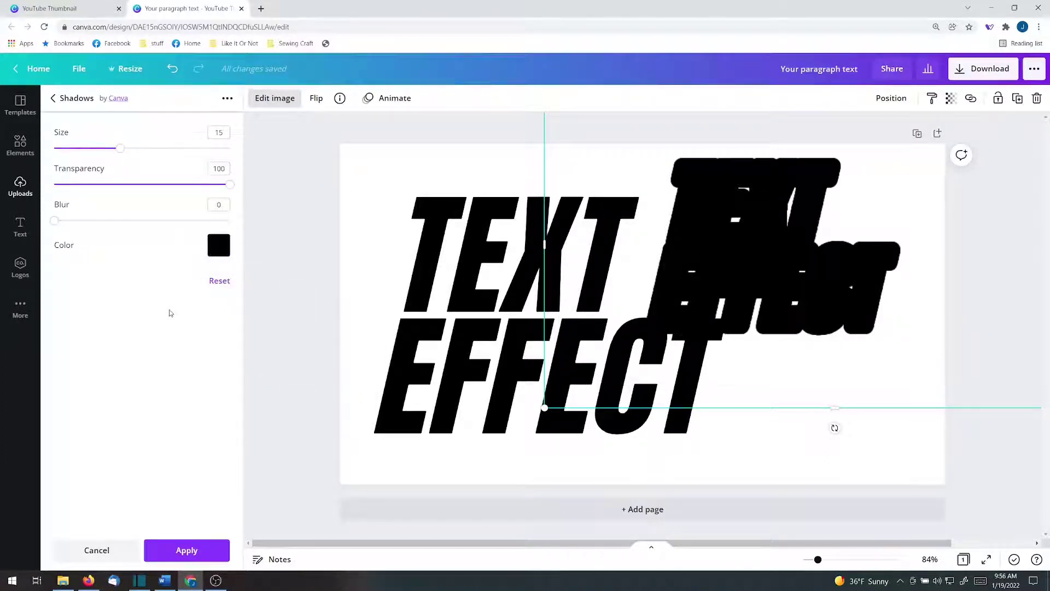
click(200, 557)
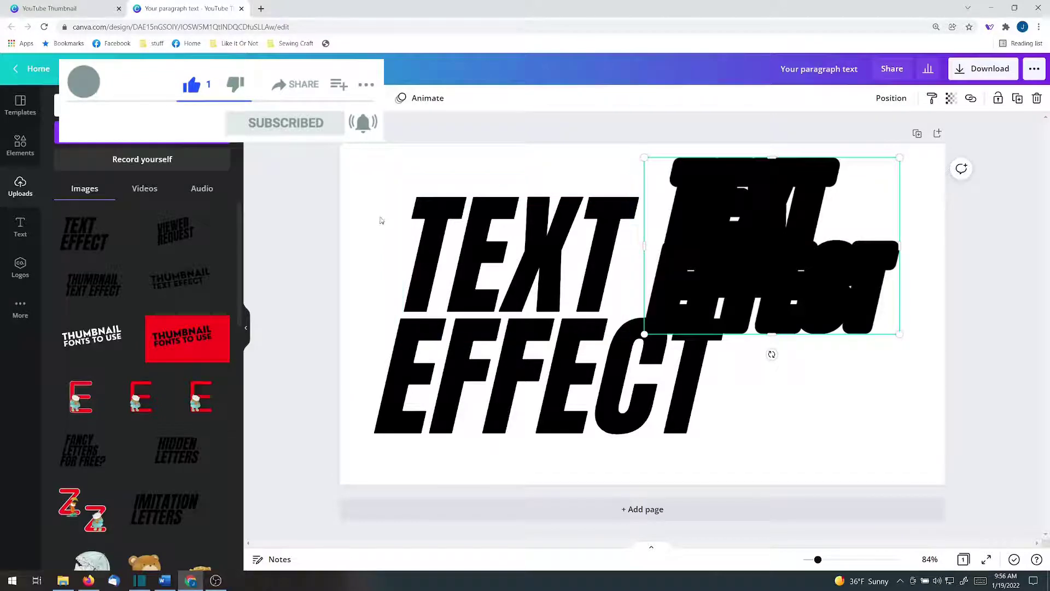
Step: Change the page background colour to teal
click(357, 203)
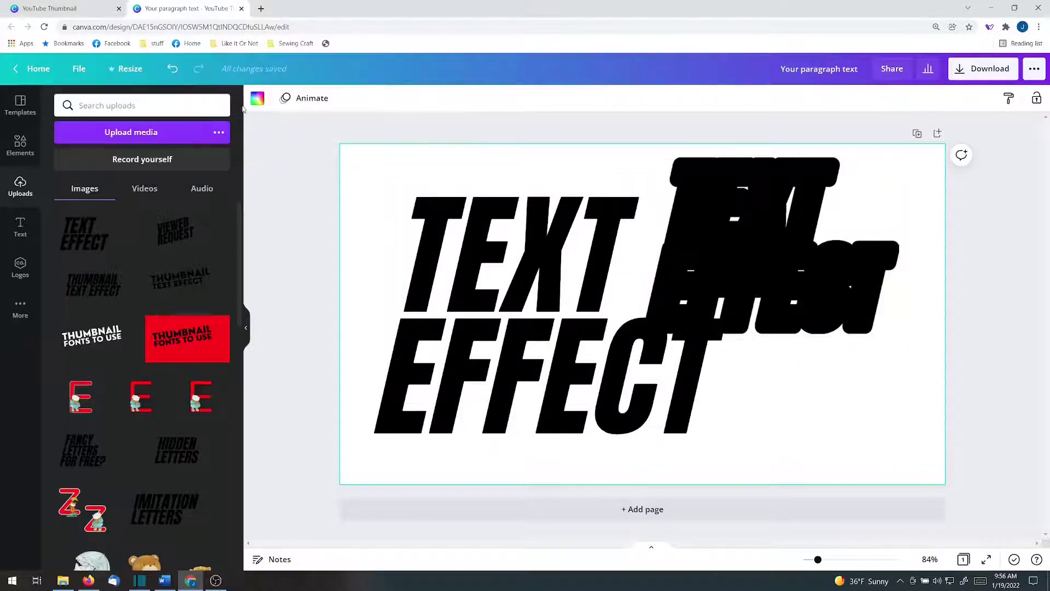
click(257, 99)
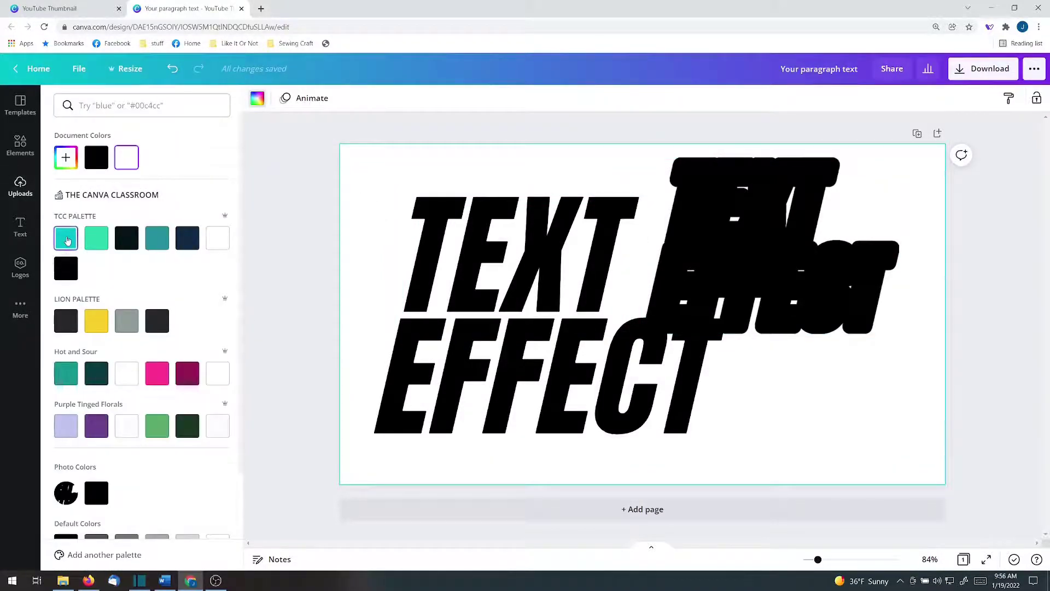
click(66, 240)
Step: Change the text colour of both the TEXT and EFFECT words to white
click(288, 192)
click(457, 229)
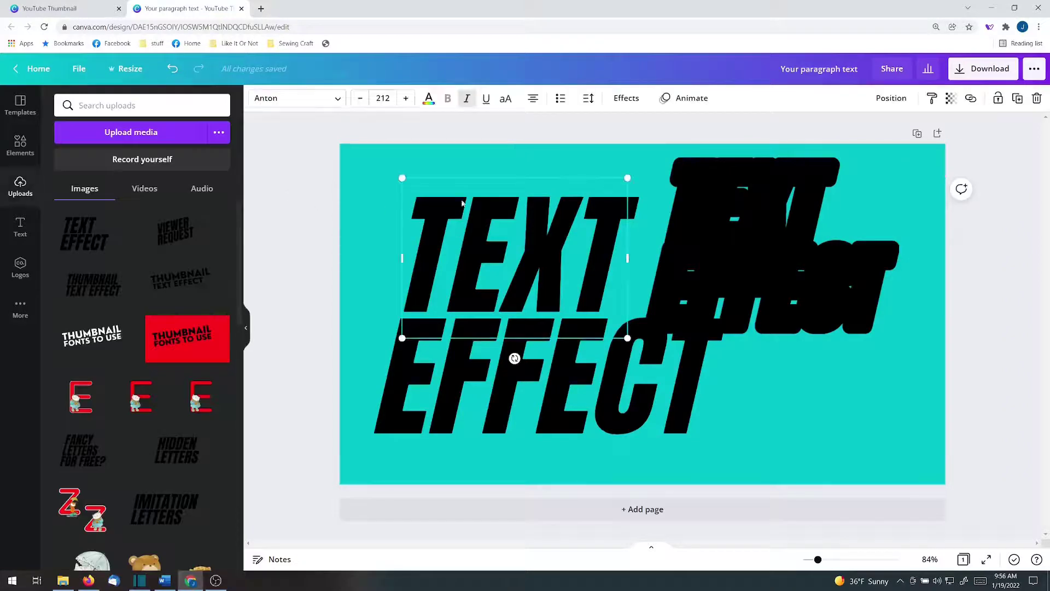
click(430, 100)
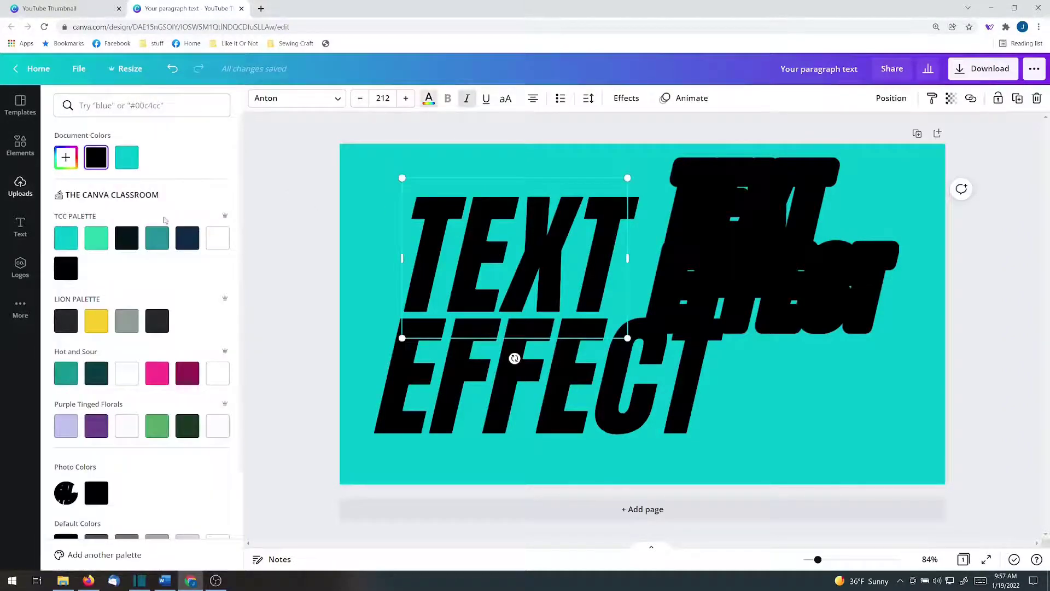
click(217, 246)
key(Tab)
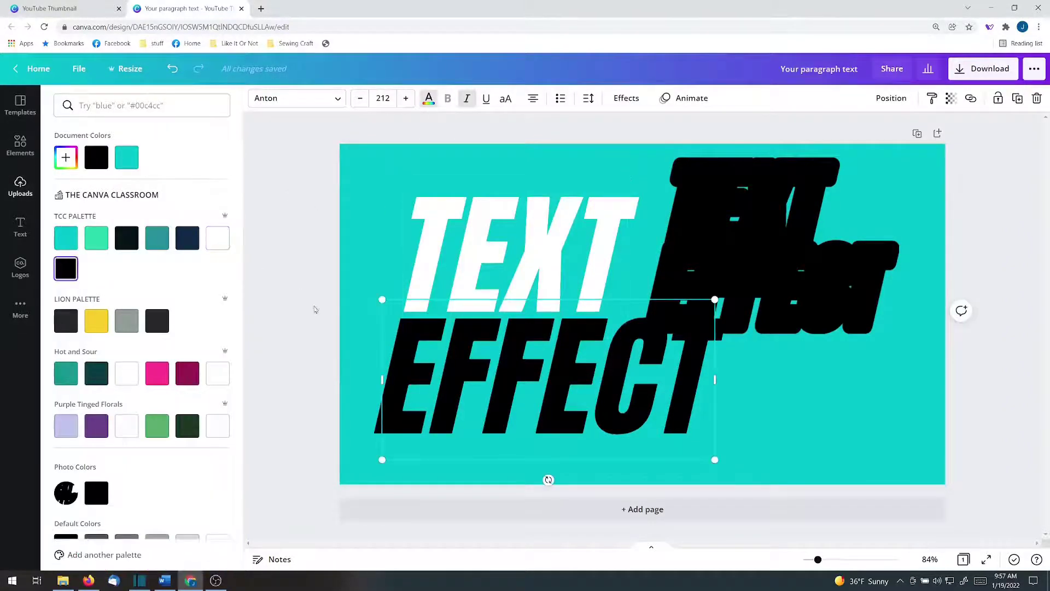
click(217, 239)
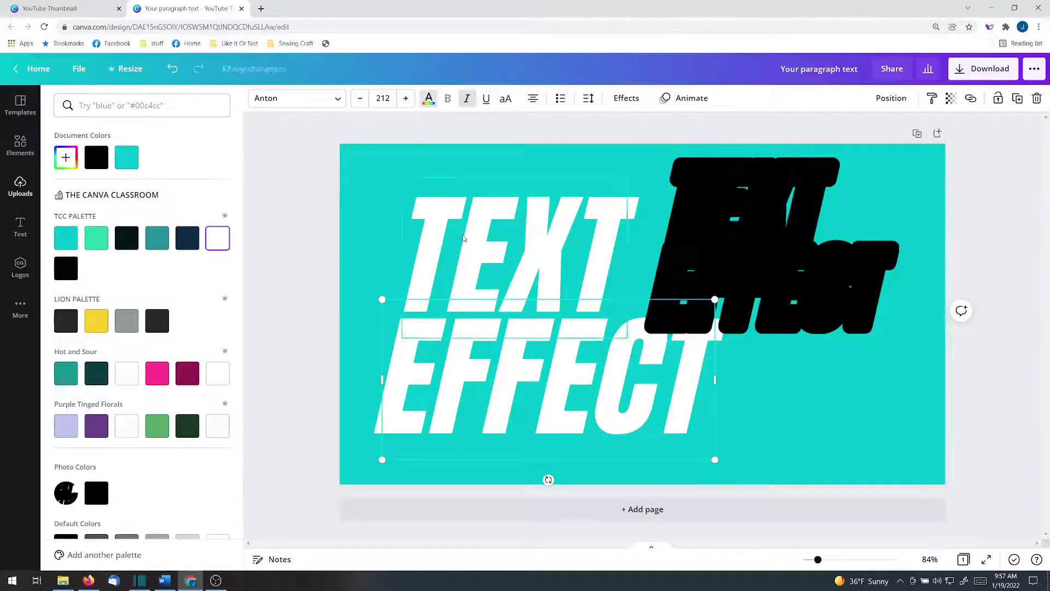
key(shift+Tab)
Step: Give both the TEXT and EFFECT words a Lift shadow at full intensity 100
click(624, 99)
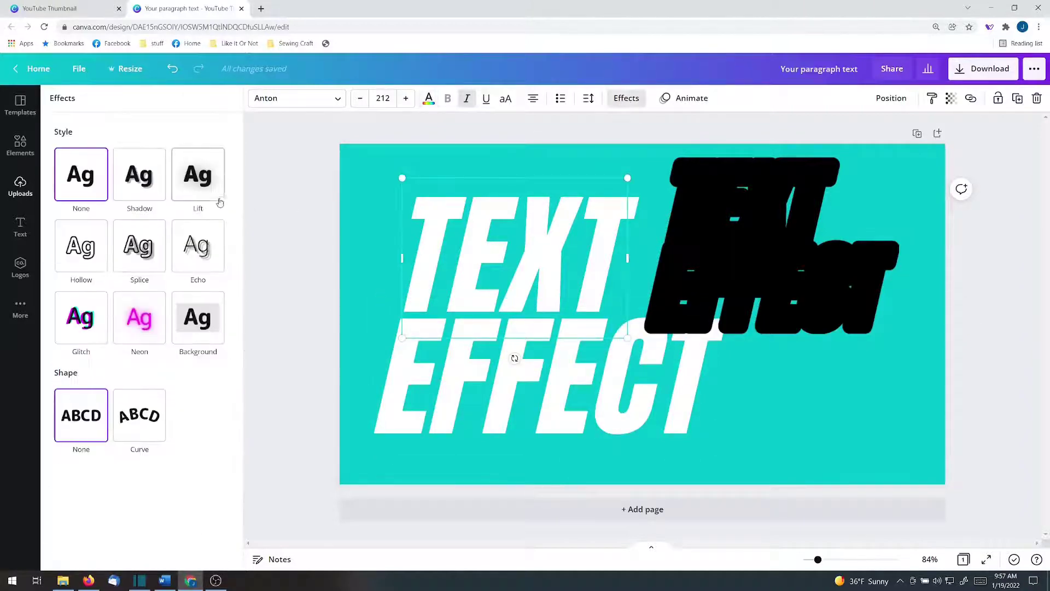
click(189, 184)
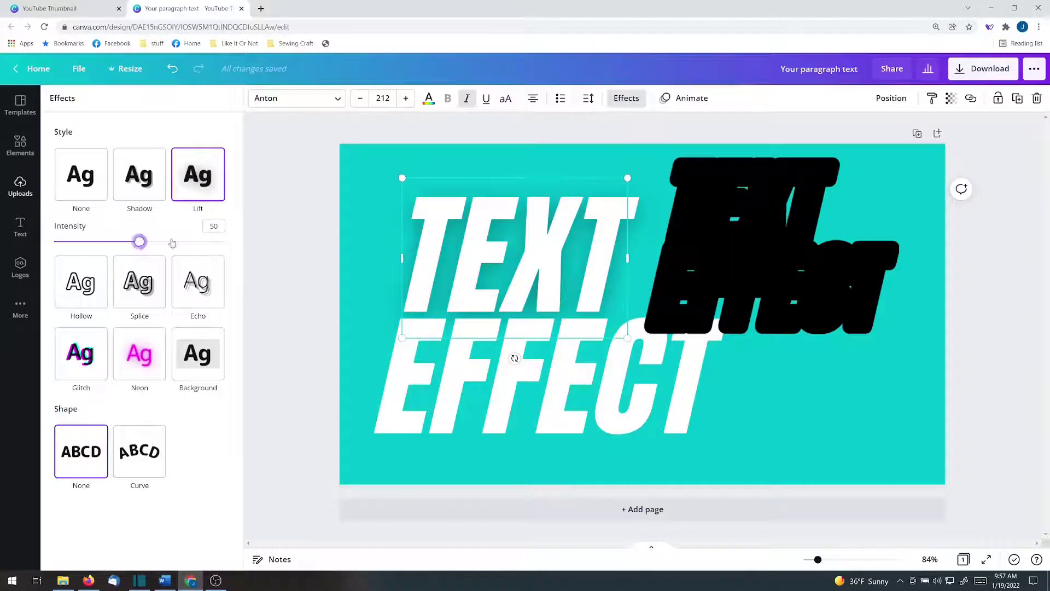
drag(171, 243, 276, 230)
key(Tab)
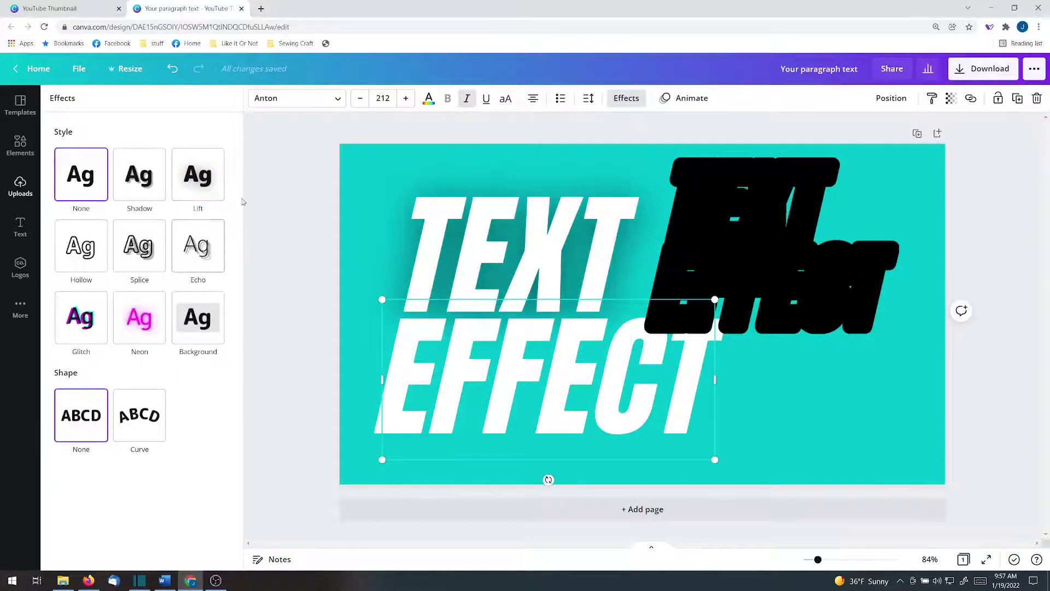
click(204, 193)
drag(159, 244, 292, 232)
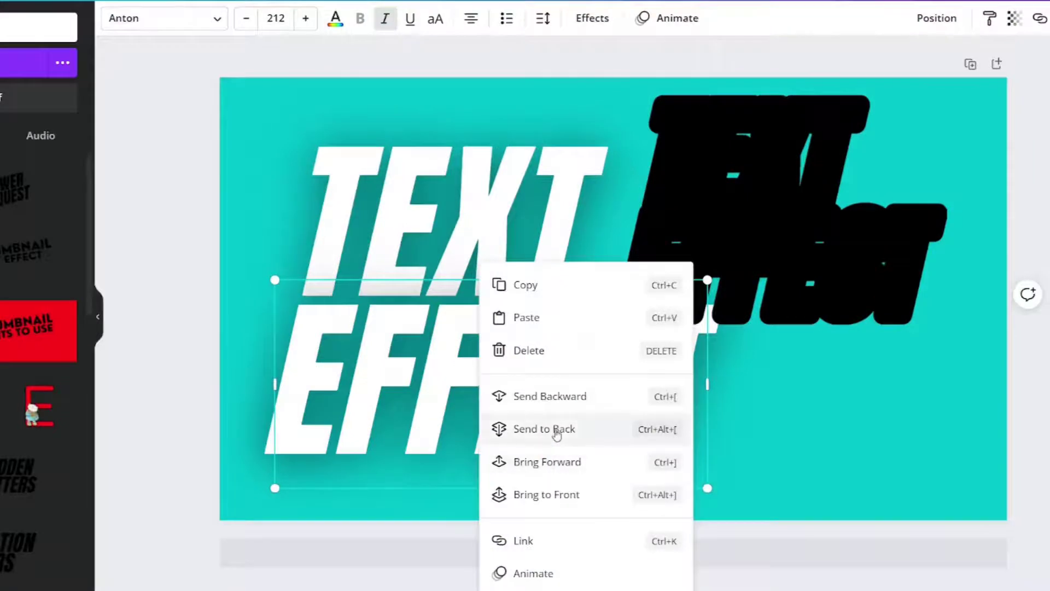
Step: Move the black TEXT EFFECT image onto the white lettering
click(526, 430)
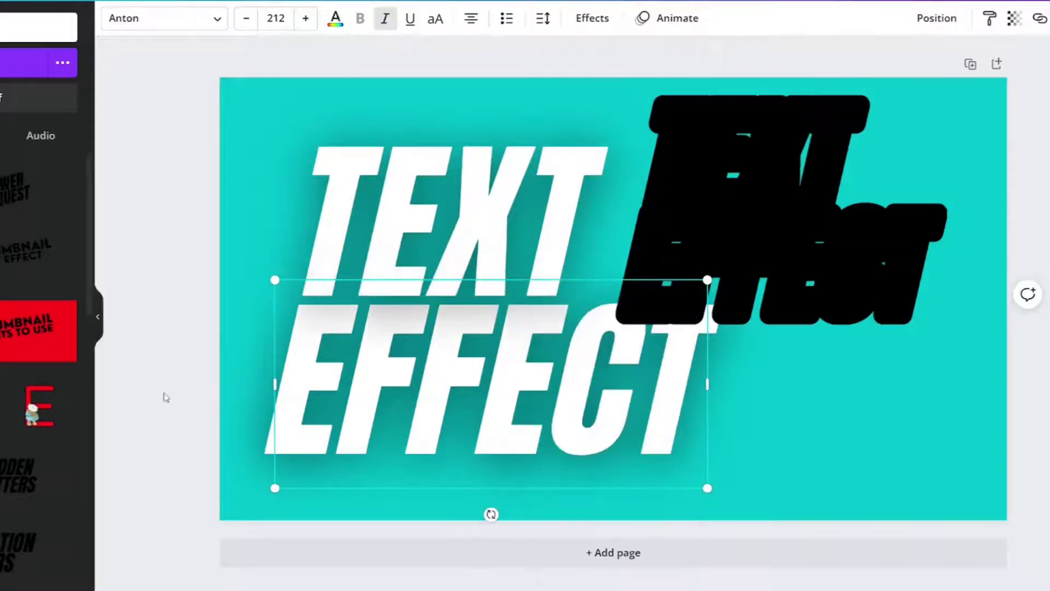
click(268, 327)
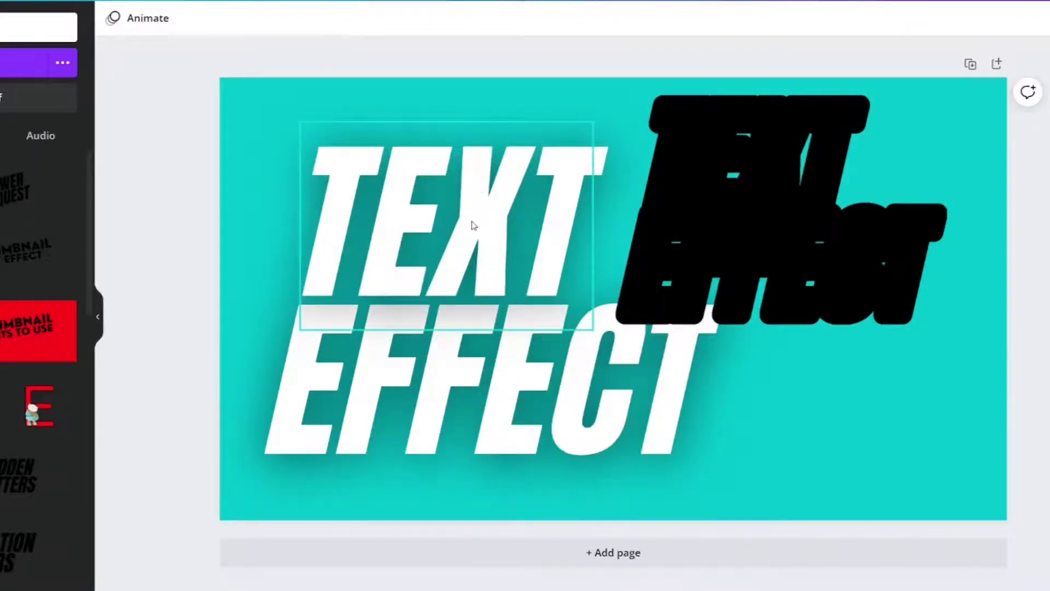
click(768, 206)
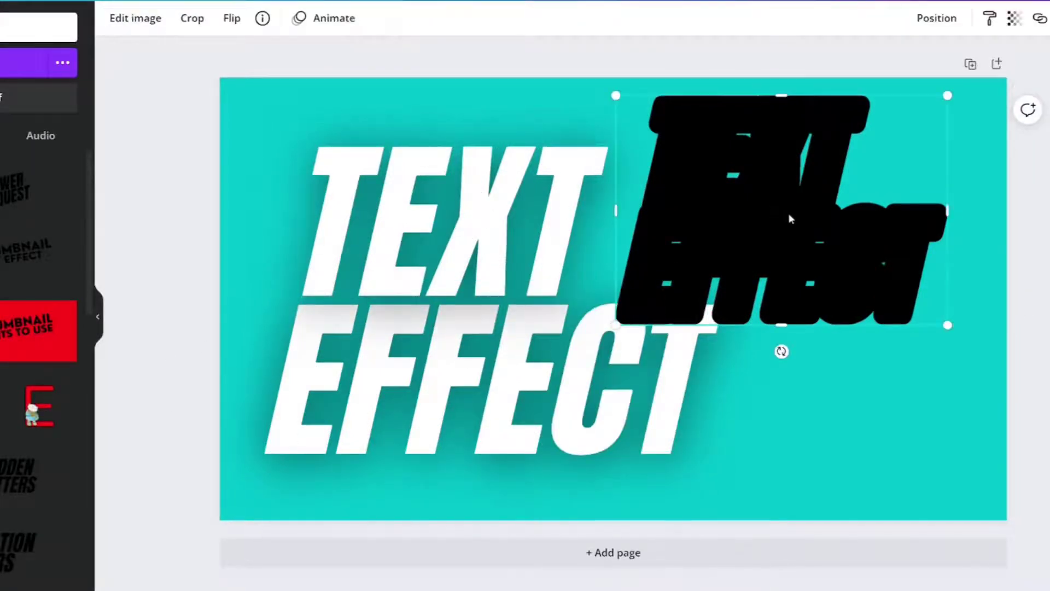
drag(789, 212, 444, 263)
Step: Enlarge the black image to 744×515, centre it and send it behind the white text
drag(600, 373, 719, 475)
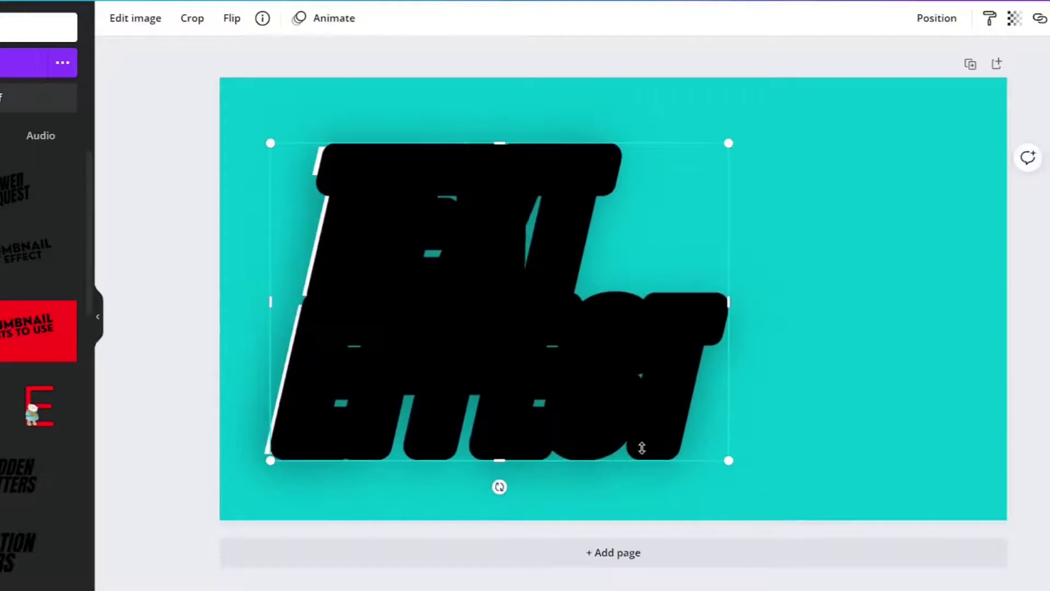
drag(639, 445, 605, 404)
right_click(604, 404)
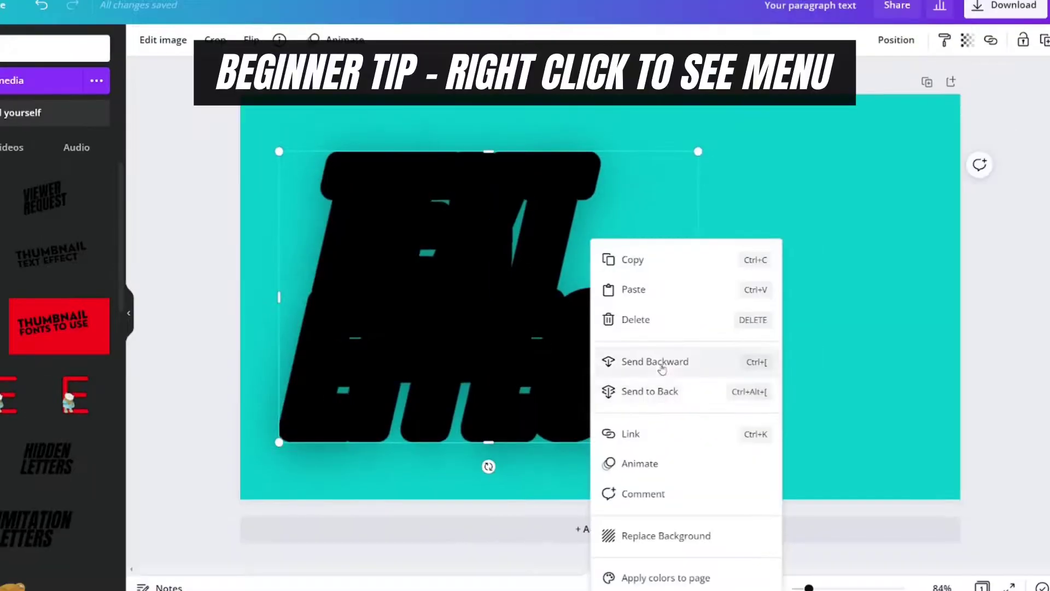
click(656, 393)
click(835, 383)
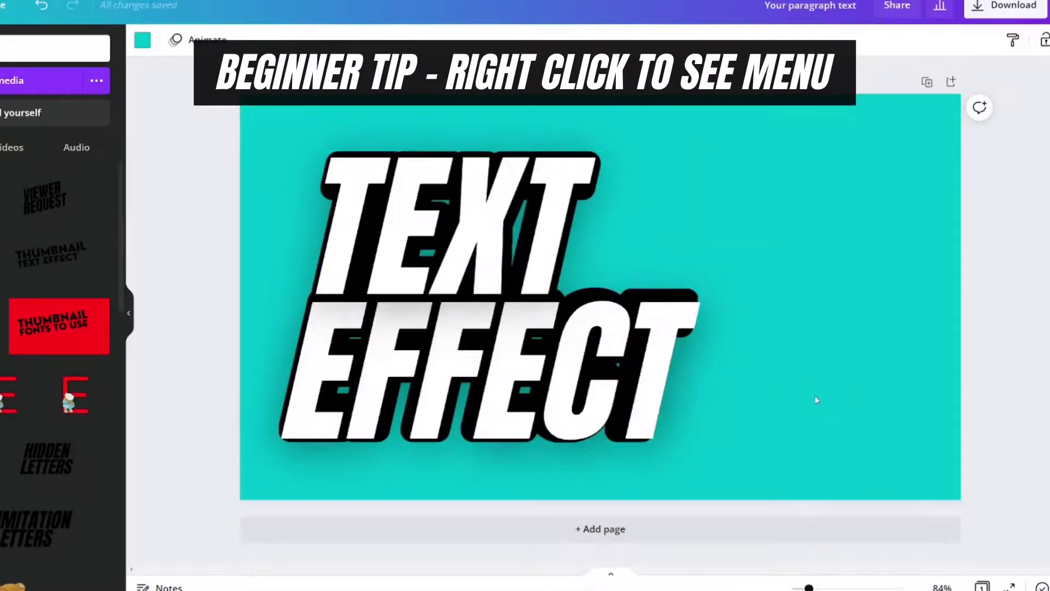
Step: Resize the EFFECT line to font size 206 and fit it inside its black outline
click(448, 261)
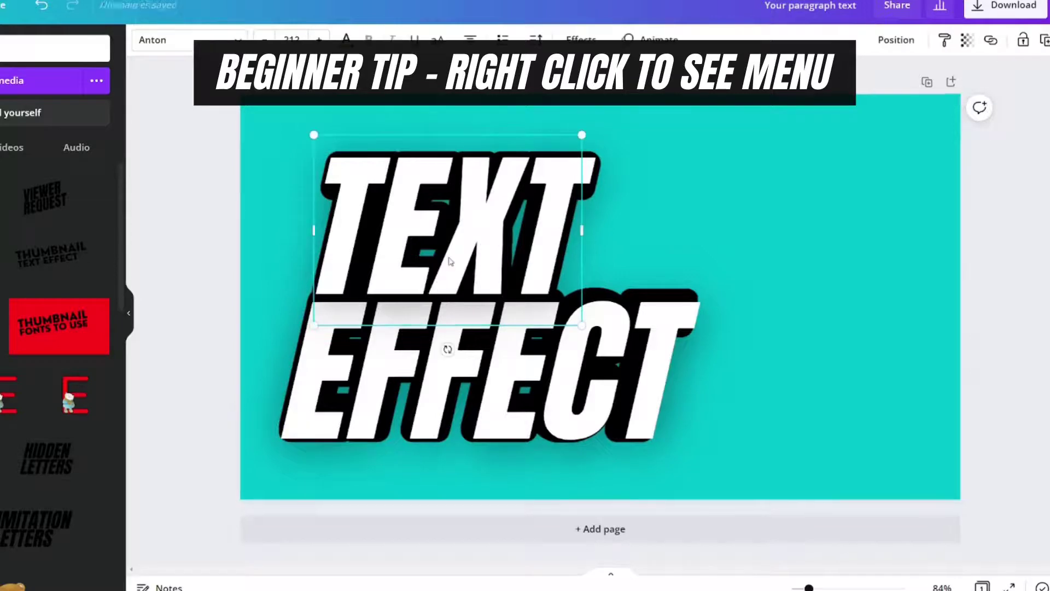
click(569, 372)
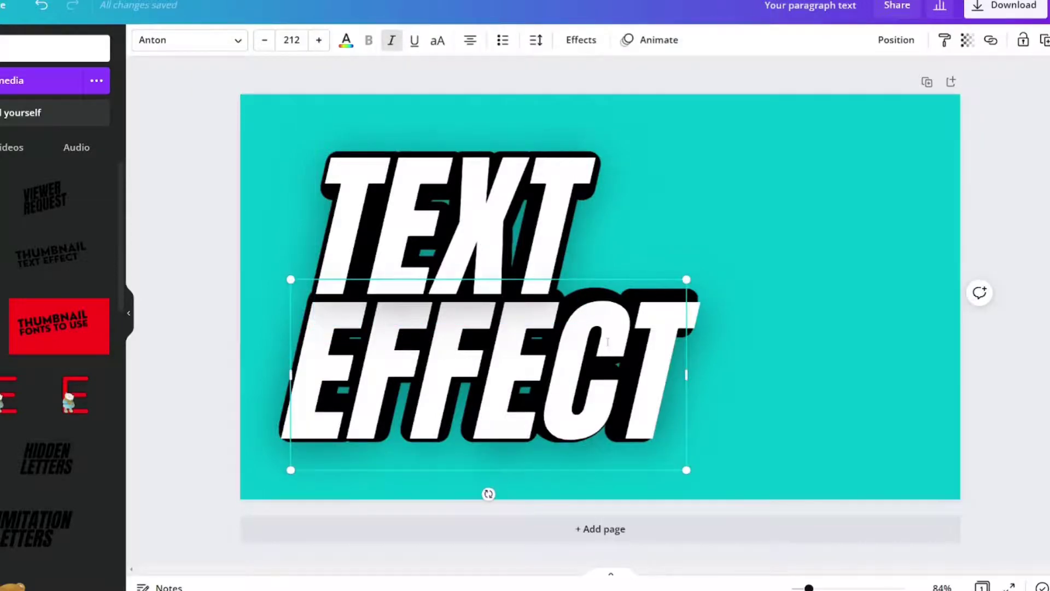
drag(686, 277, 671, 287)
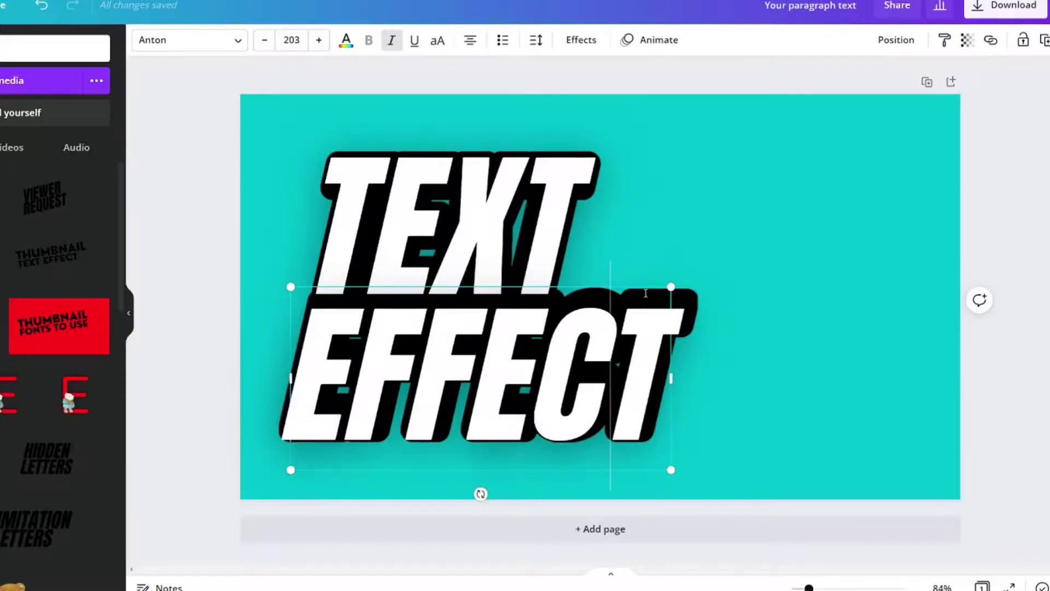
drag(636, 283, 699, 273)
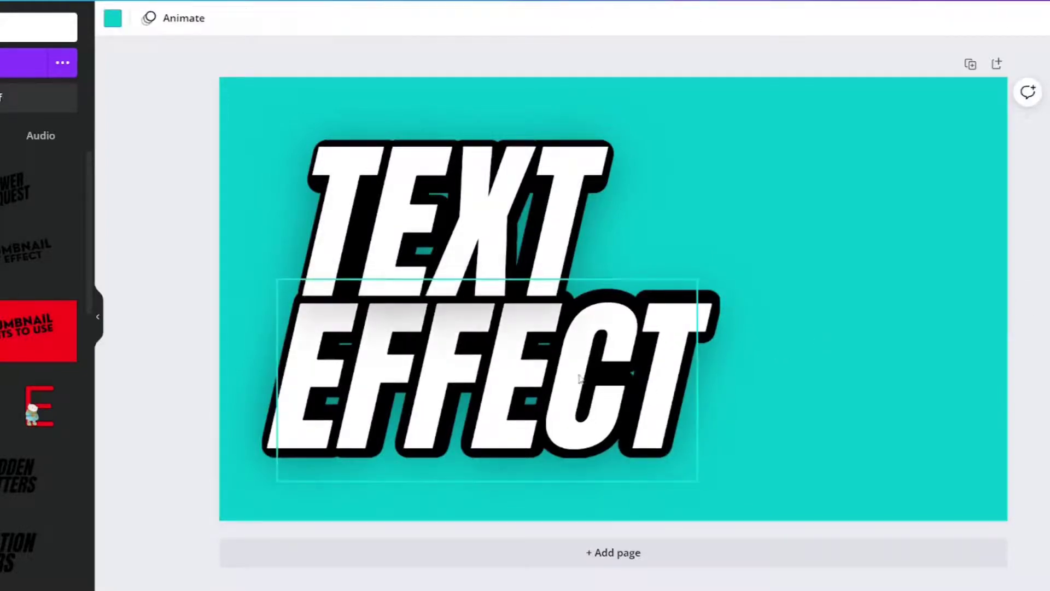
drag(620, 331, 734, 237)
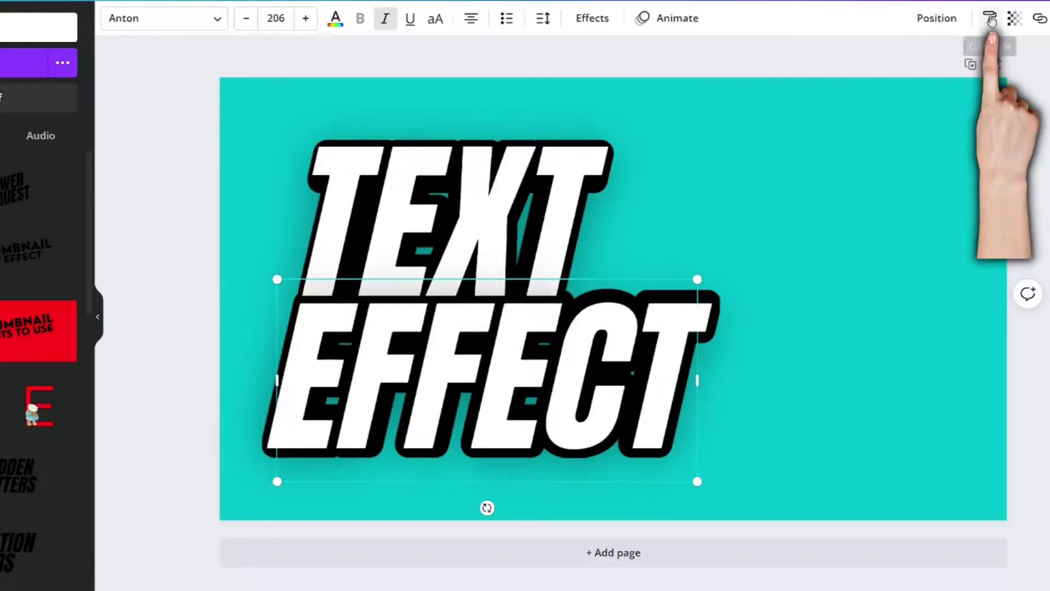
Step: Copy EFFECT's style onto the TEXT line so both lines match at size 206
click(464, 255)
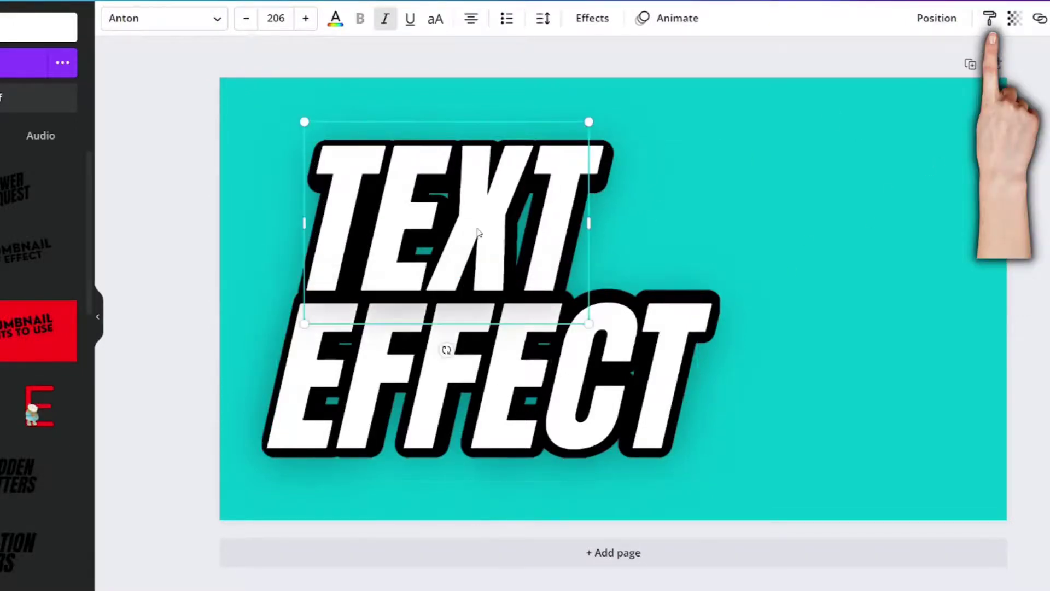
click(747, 176)
click(522, 226)
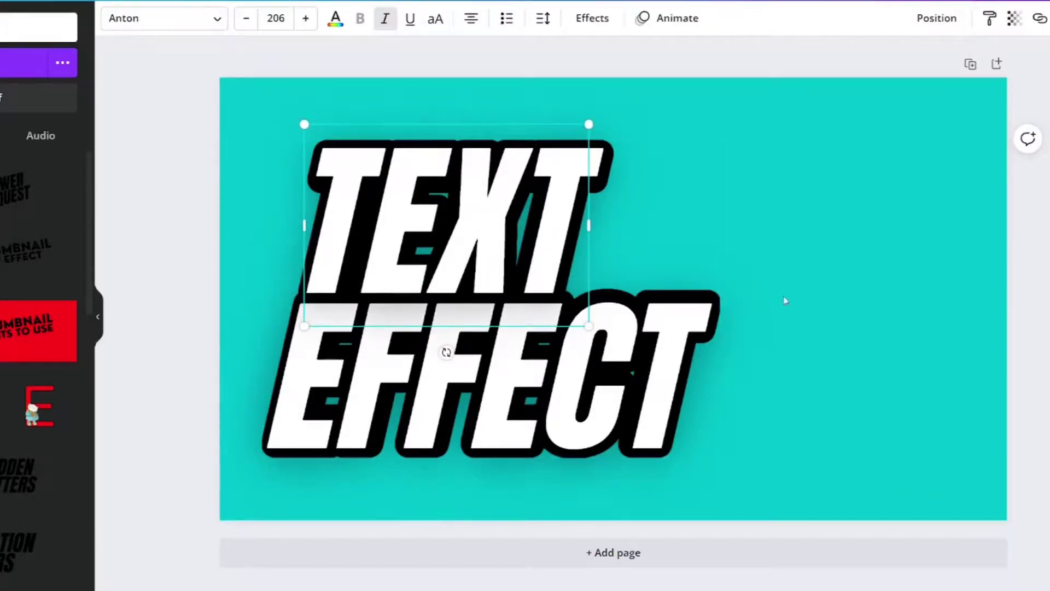
click(806, 291)
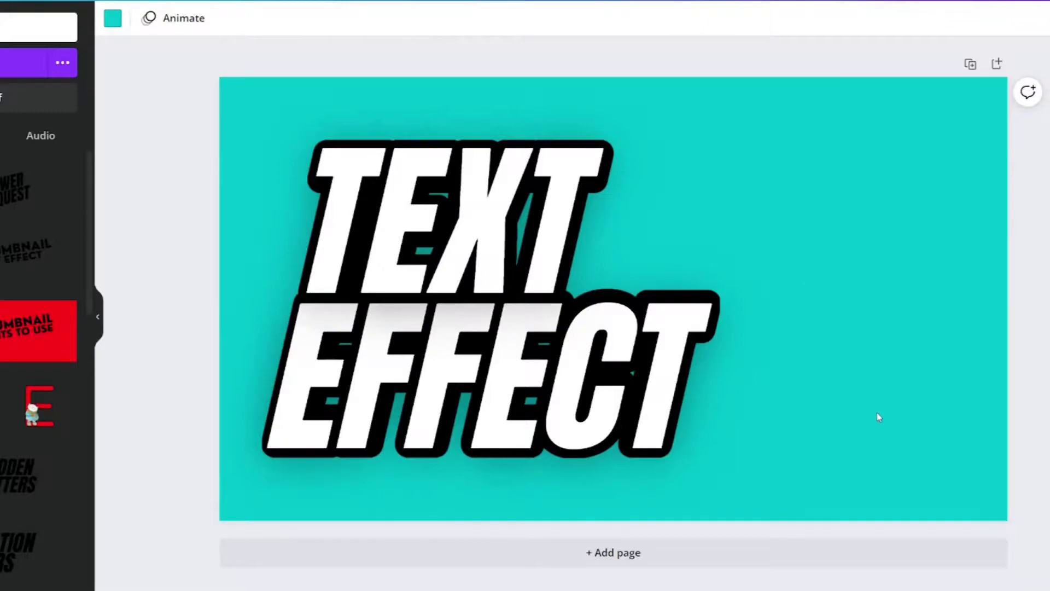
Step: Group the TEXT and EFFECT lines into one element and shift it slightly right
drag(878, 413, 138, 142)
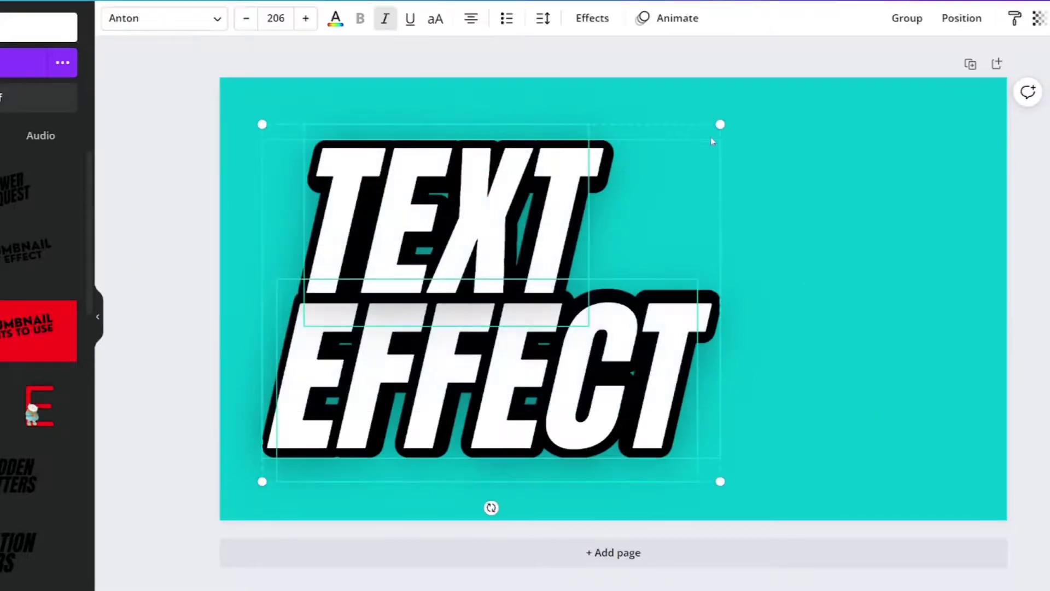
click(908, 18)
click(858, 164)
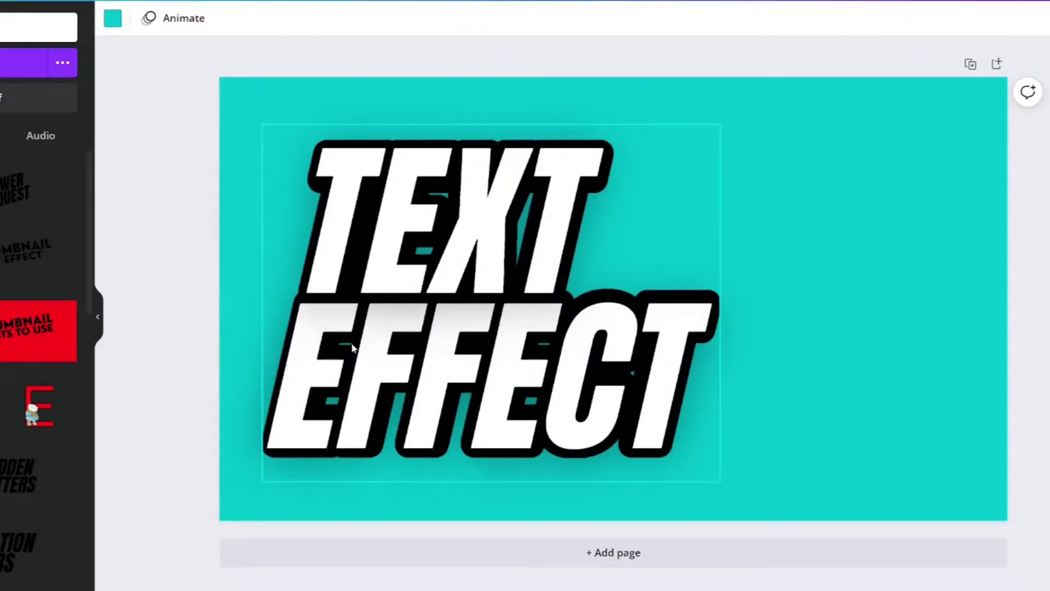
mouse_move(353, 348)
mouse_down()
mouse_move(531, 276)
mouse_move(277, 335)
mouse_move(268, 383)
mouse_move(440, 334)
mouse_move(369, 346)
mouse_up()
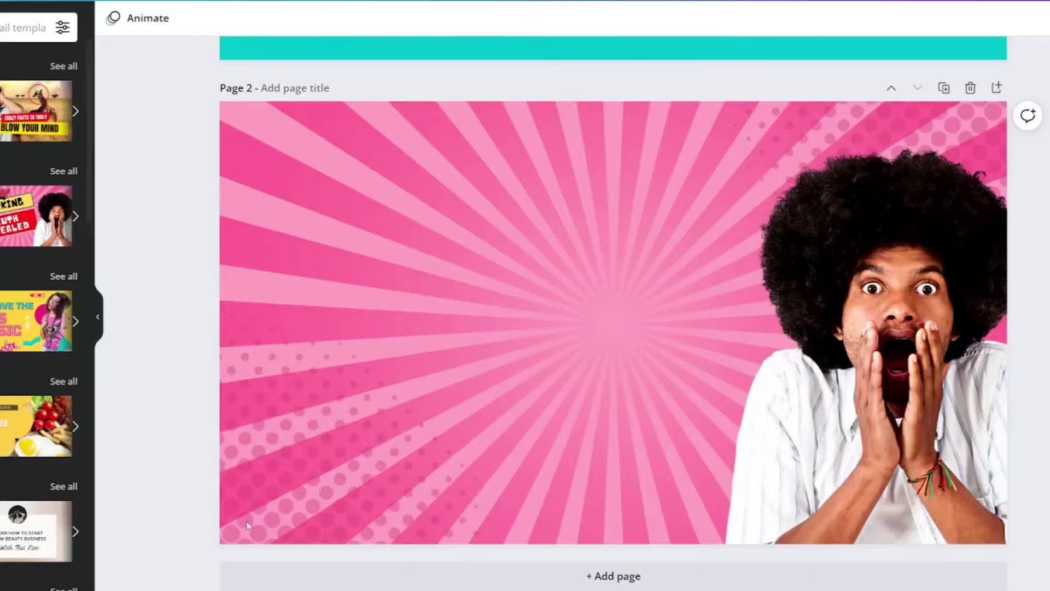
Step: Move the TEXT EFFECT group onto the pink page 2 beside the surprised man
scroll(358, 382, up, 8)
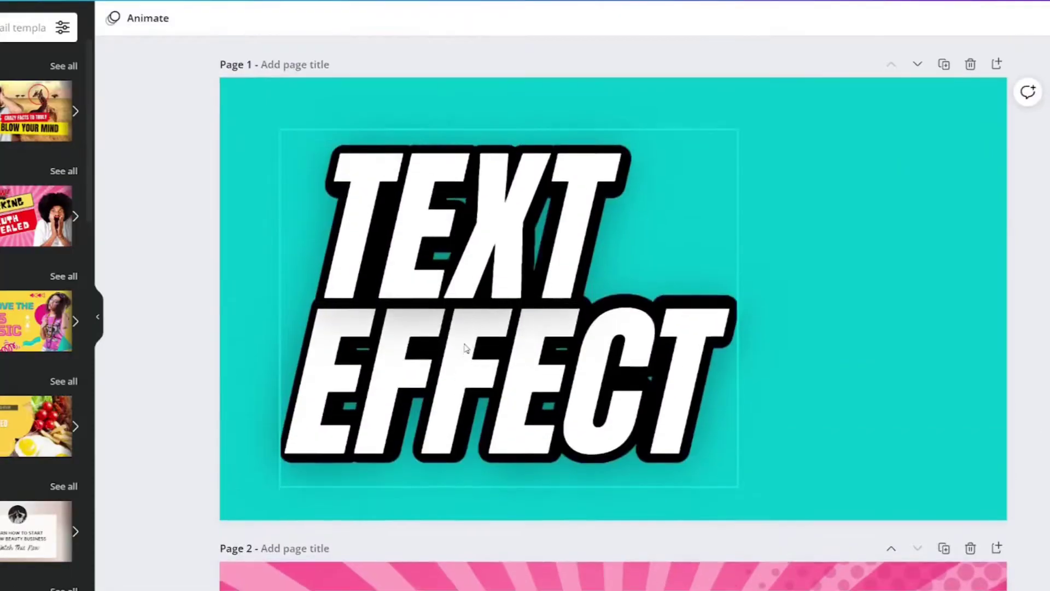
drag(462, 429, 434, 558)
scroll(475, 462, down, 5)
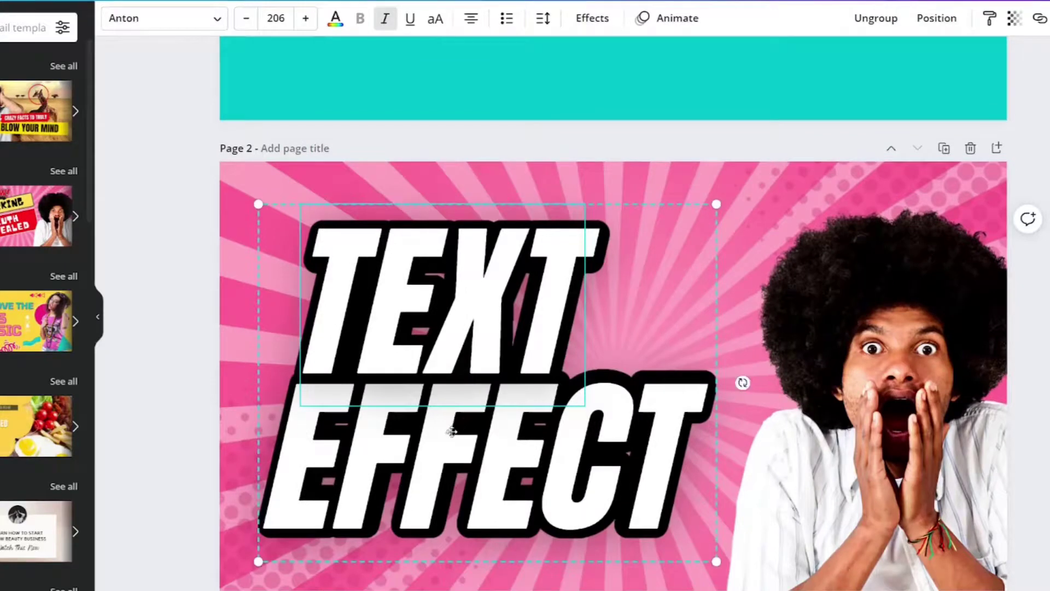
drag(452, 432, 459, 447)
scroll(459, 447, down, 2)
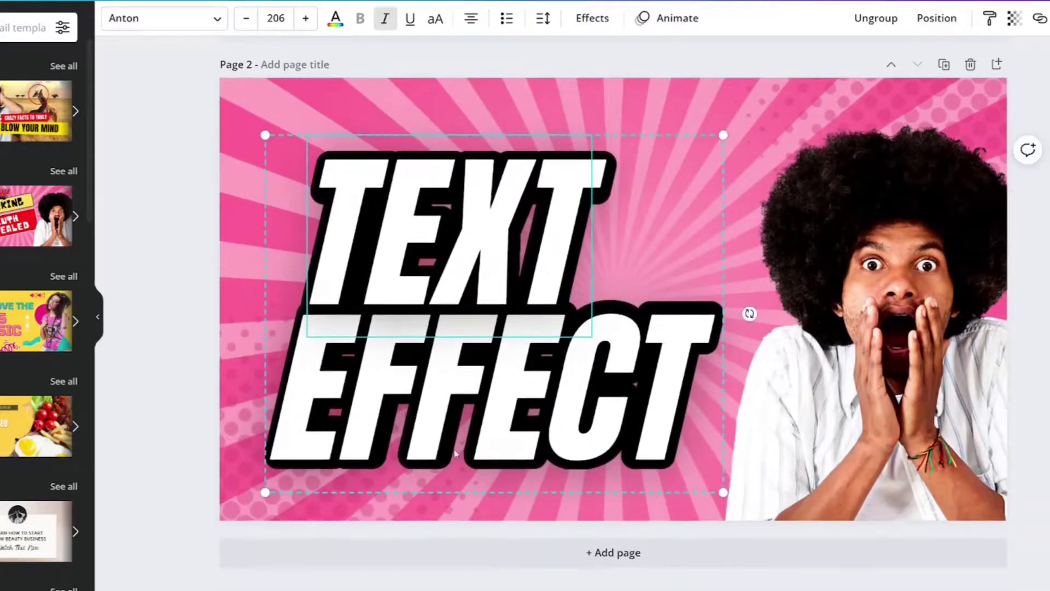
drag(482, 372, 496, 366)
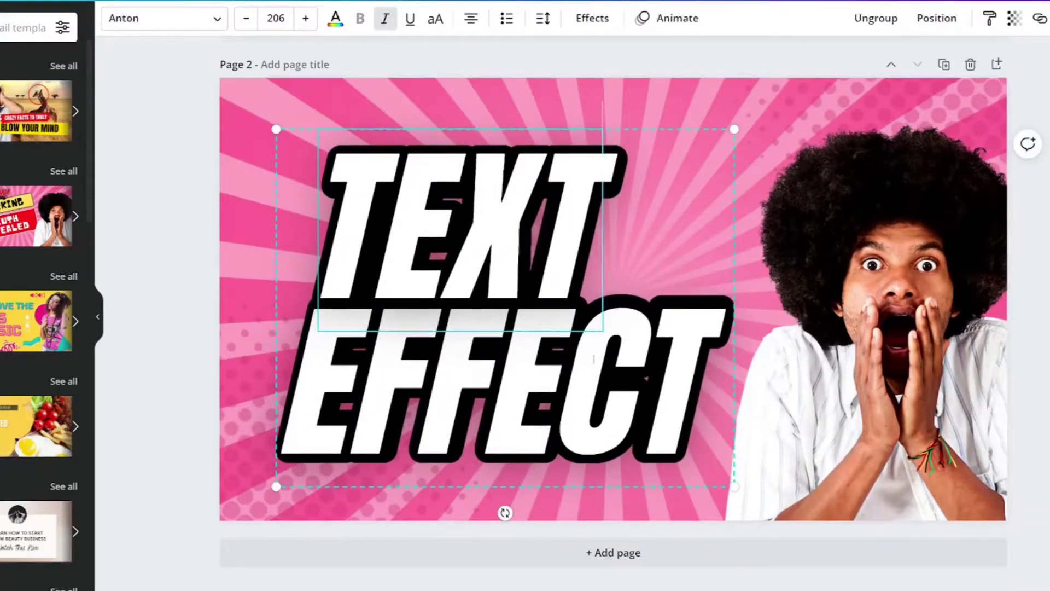
Step: Tilt the group to -11°, shift it up-left and enlarge it
drag(505, 512, 545, 500)
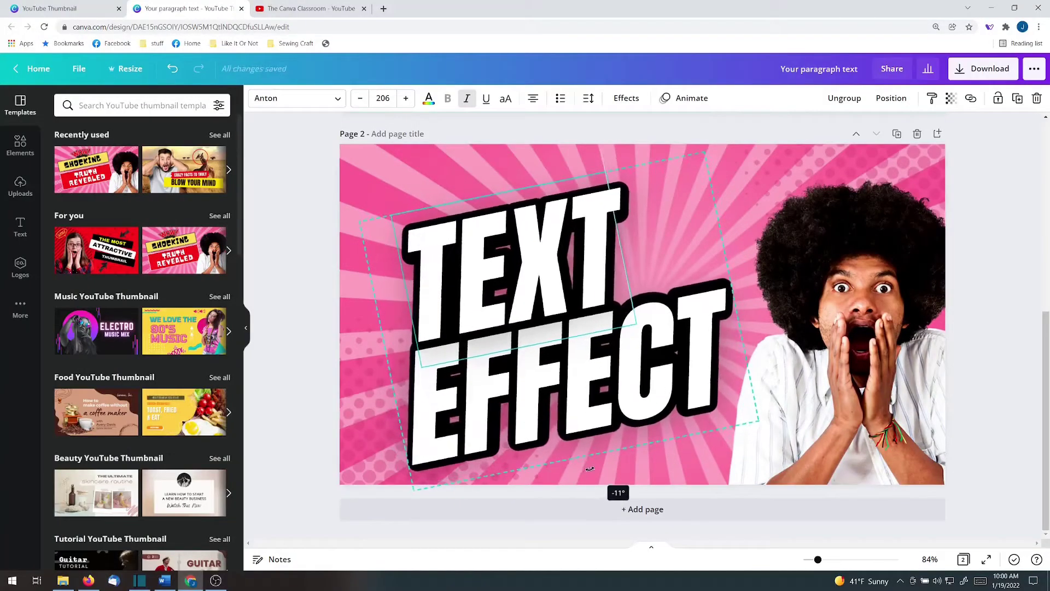
drag(547, 350, 527, 330)
drag(741, 402, 775, 419)
Step: Enlarge the tilted TEXT EFFECT group further until its font size reads 223
drag(590, 370, 581, 367)
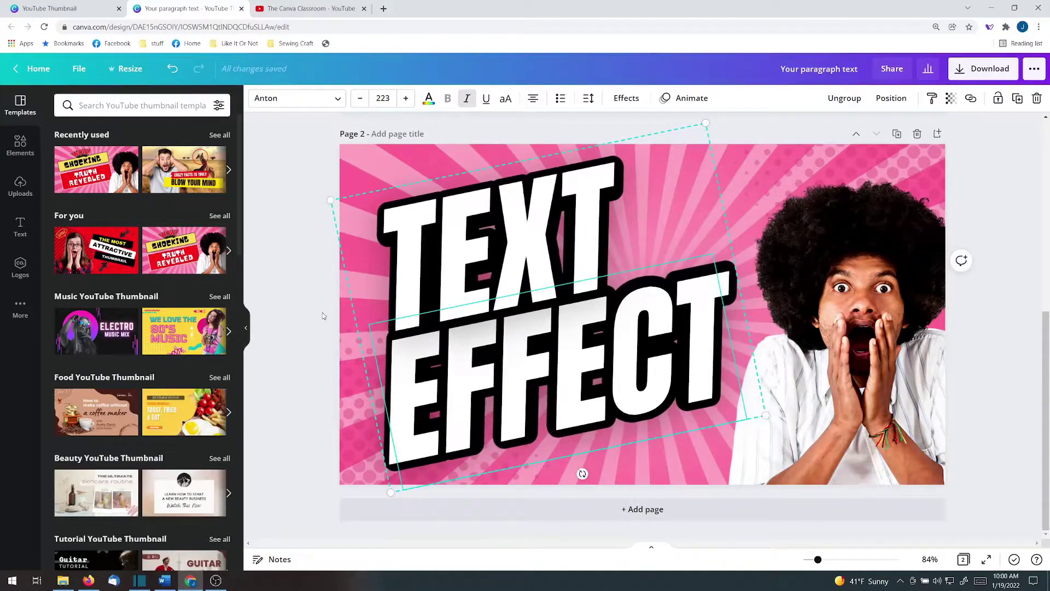